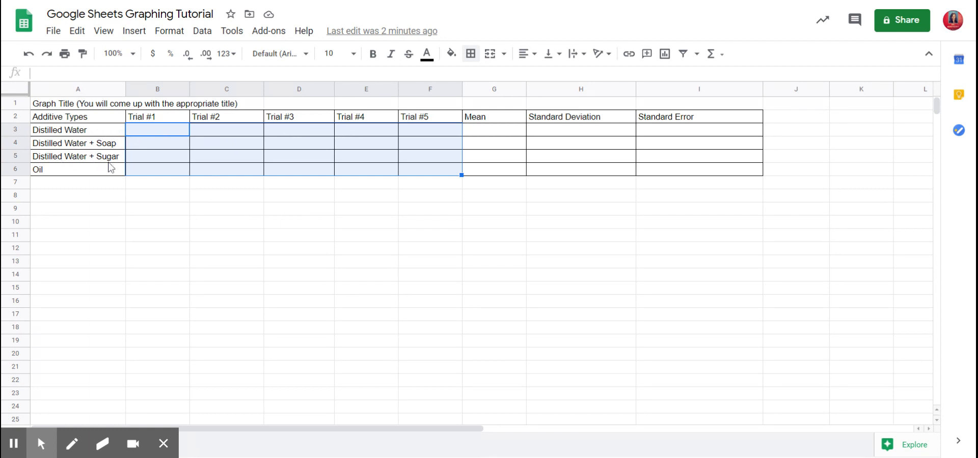
mouse_move(48, 452)
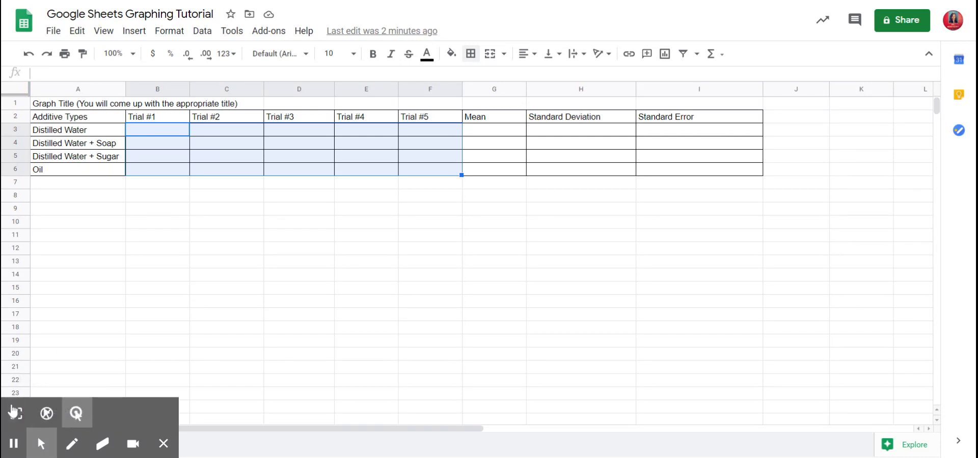
left_click(15, 448)
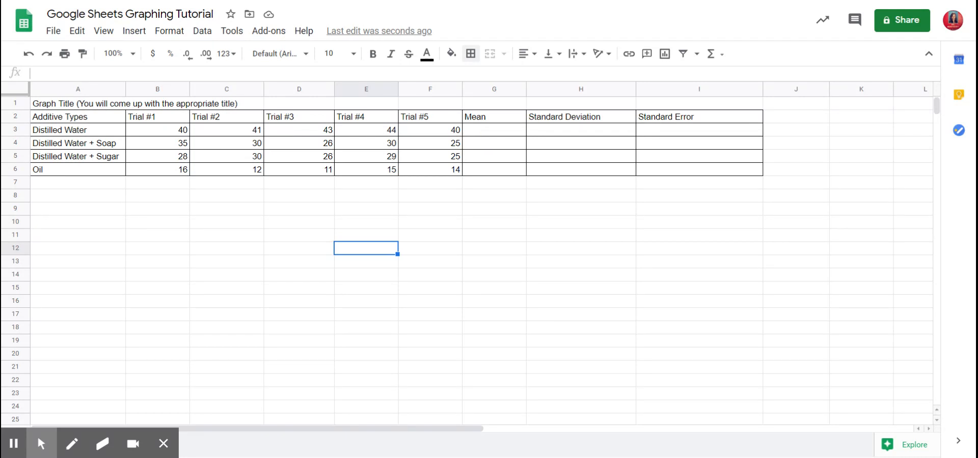
left_click(480, 134)
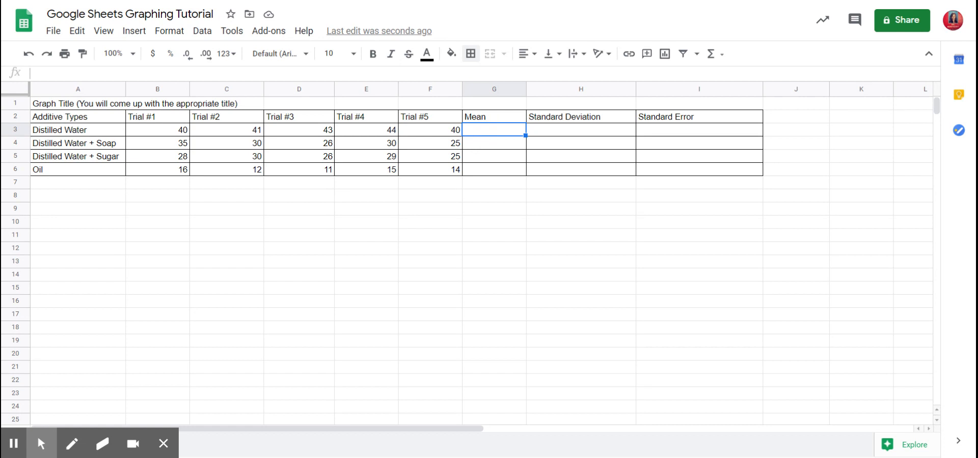
left_click(572, 136)
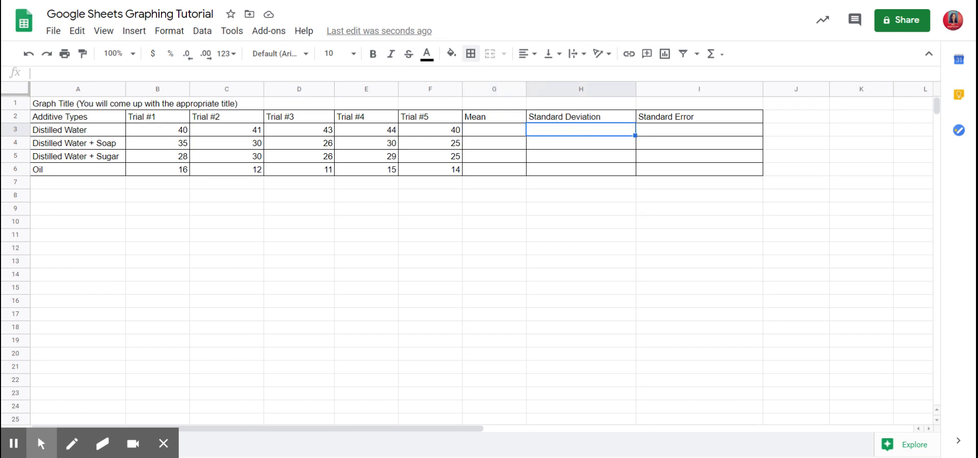
left_click(678, 136)
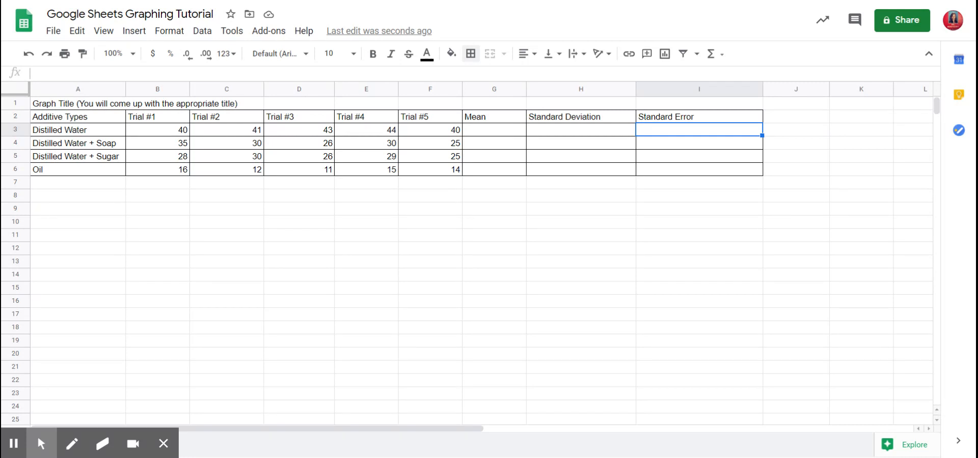
Calculate the Distilled Water mean in G3 with the formula =AVERAGE(B3:F3).
left_click(488, 133)
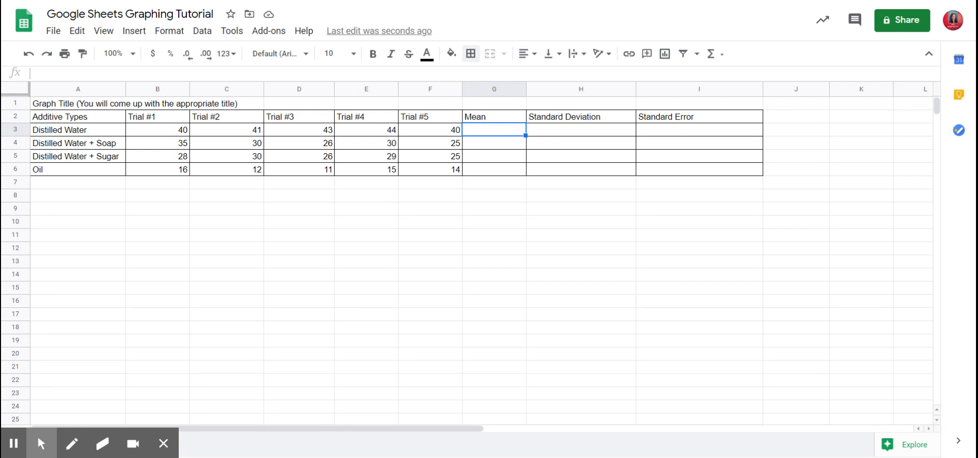
type("=")
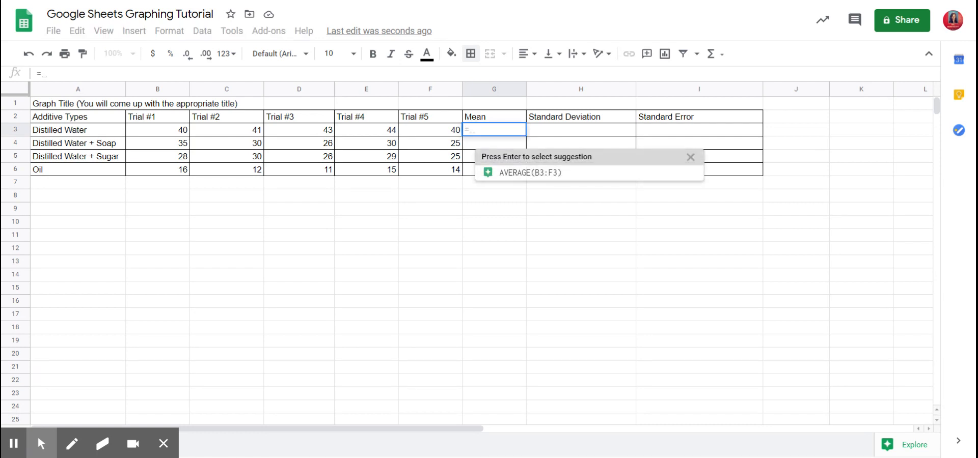
left_click(509, 178)
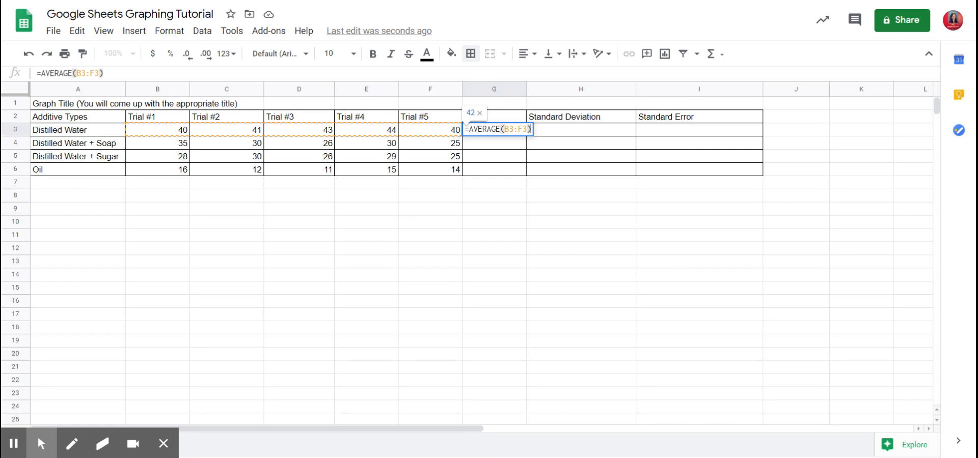
key("Return")
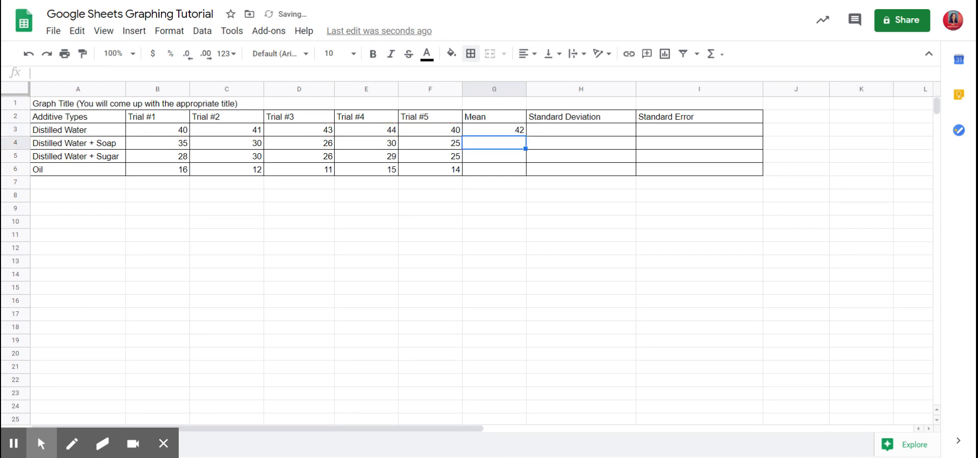
Fill the mean formula from G3 down through G6 for the remaining additive types.
left_click(513, 133)
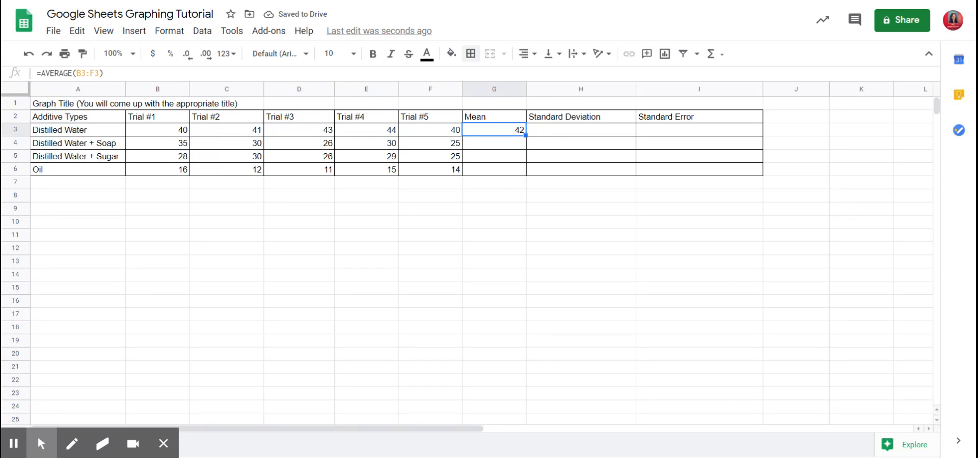
left_click(511, 131)
left_click(525, 141)
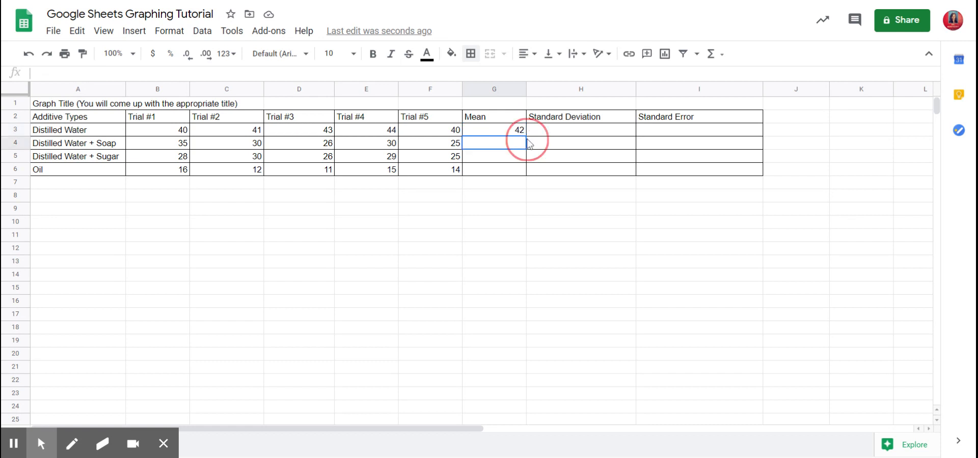
left_click(518, 132)
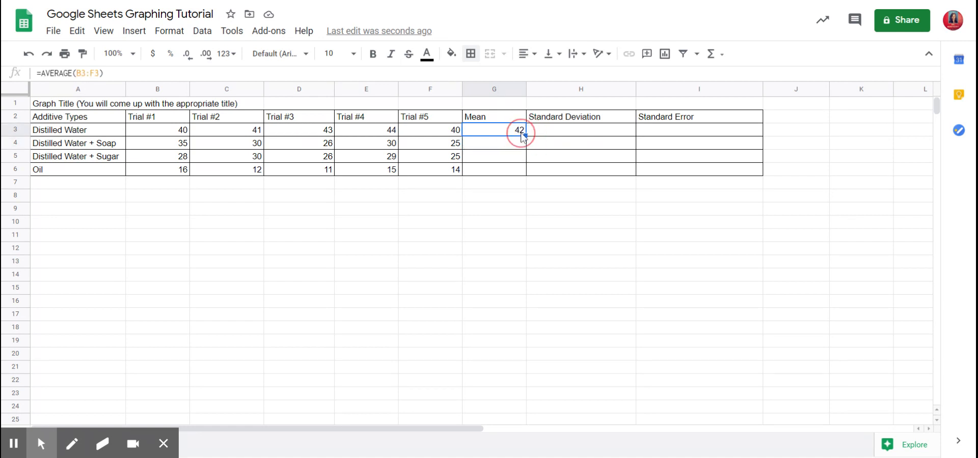
left_click_drag(525, 136, 528, 174)
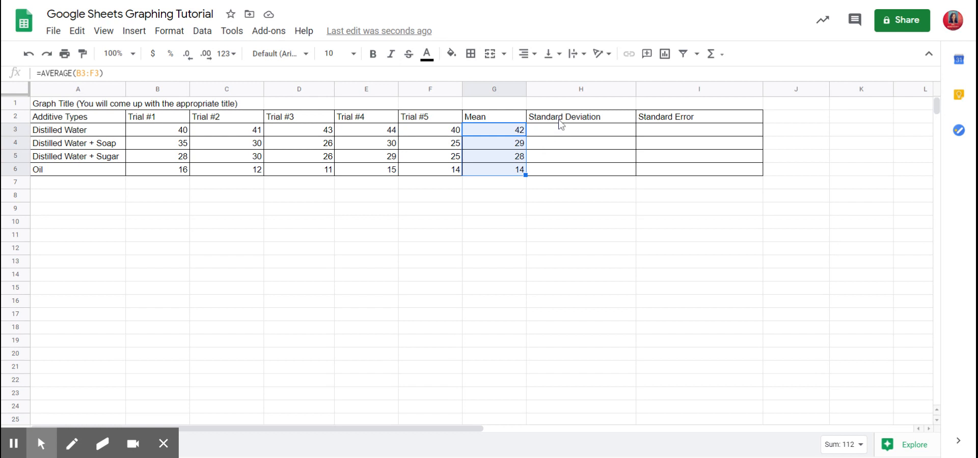
Calculate the Distilled Water standard deviation in H3 with the formula =STDEV.S(B3:F3).
left_click(567, 133)
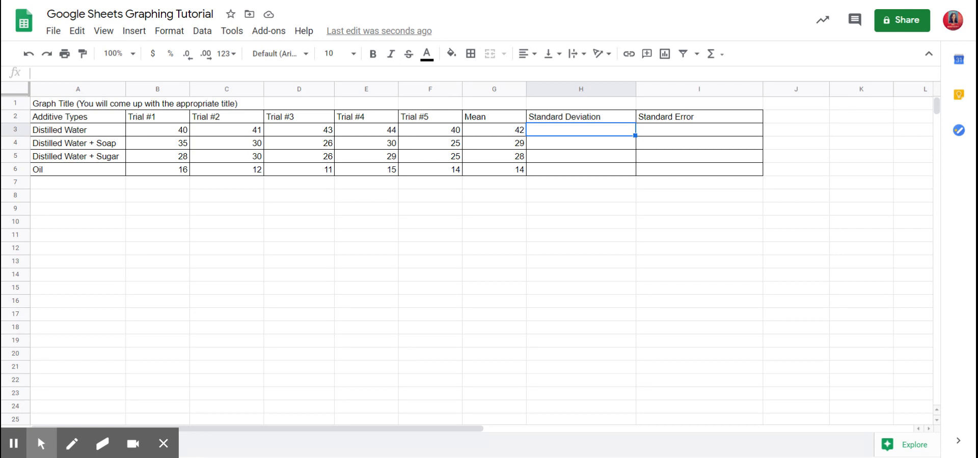
left_click(566, 131)
type("=")
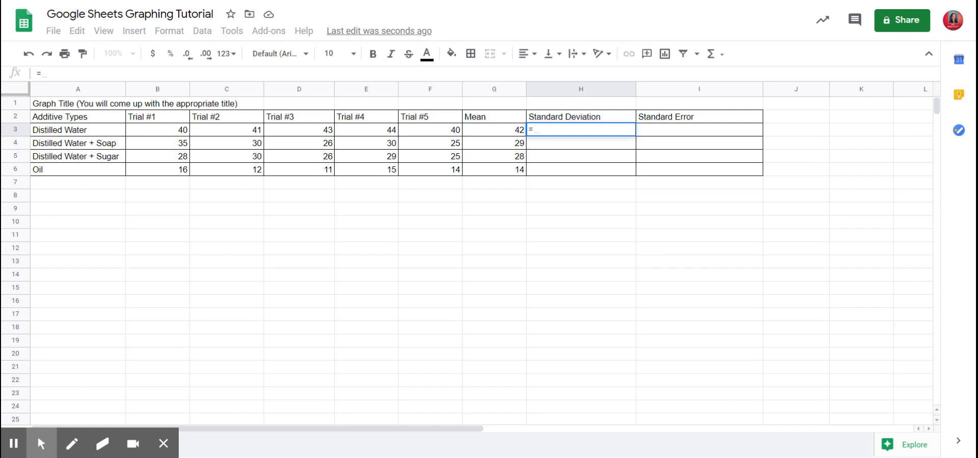
type("ST")
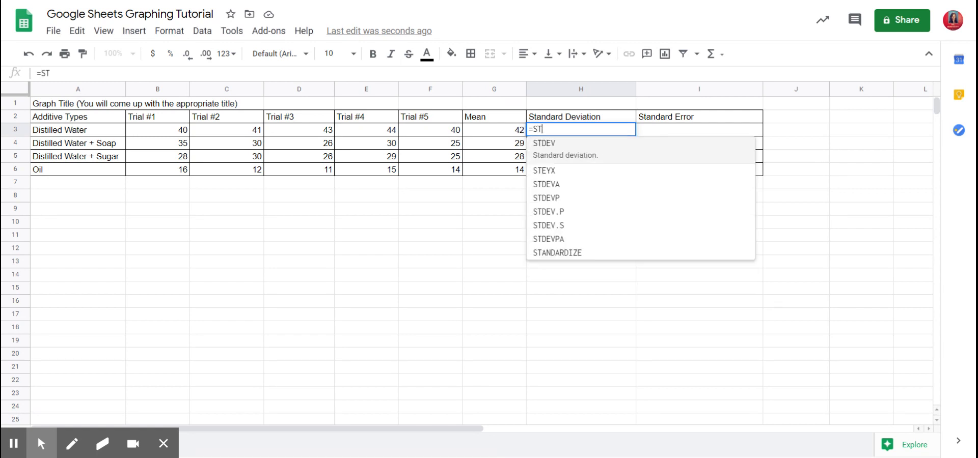
type("DEV")
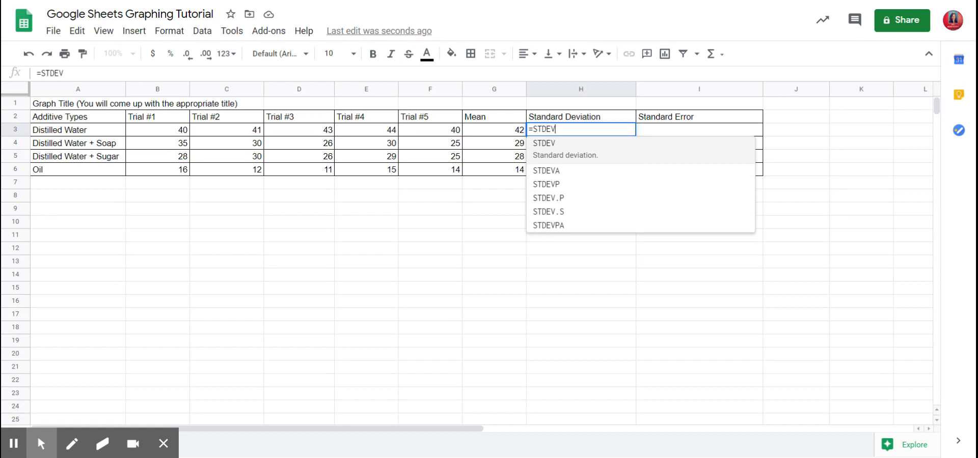
type(".")
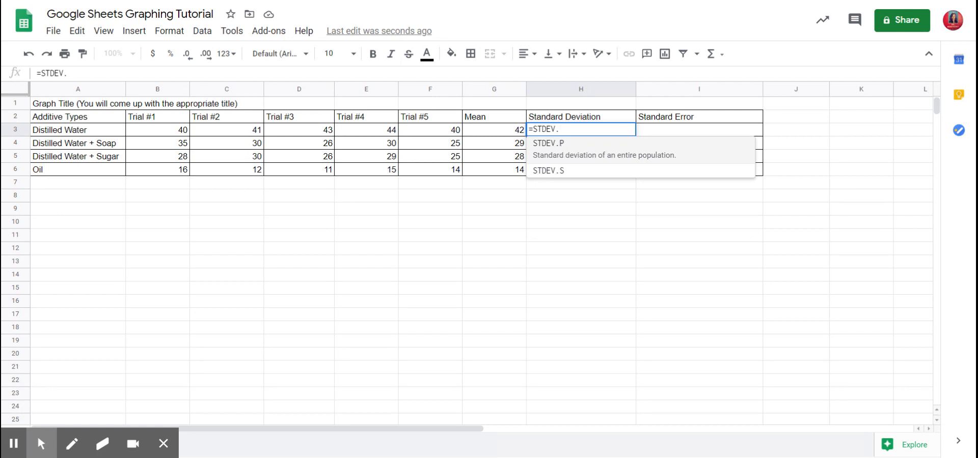
left_click(563, 176)
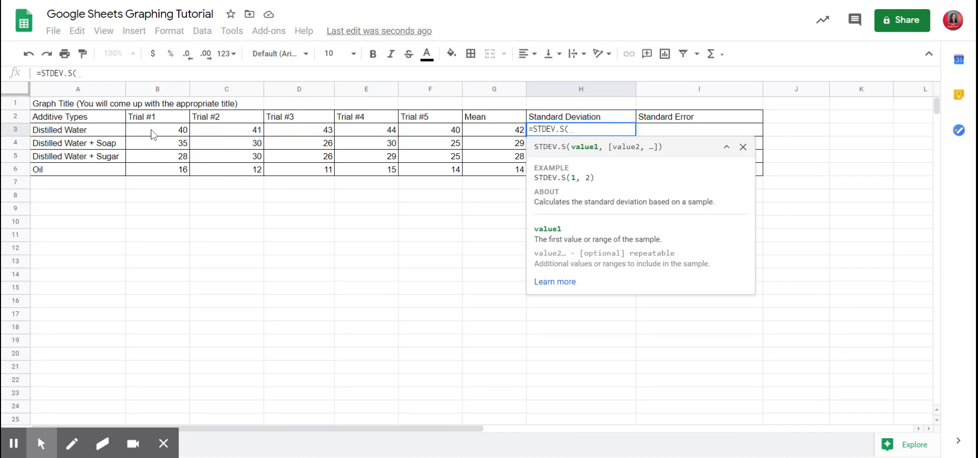
left_click_drag(153, 135, 451, 135)
type(")")
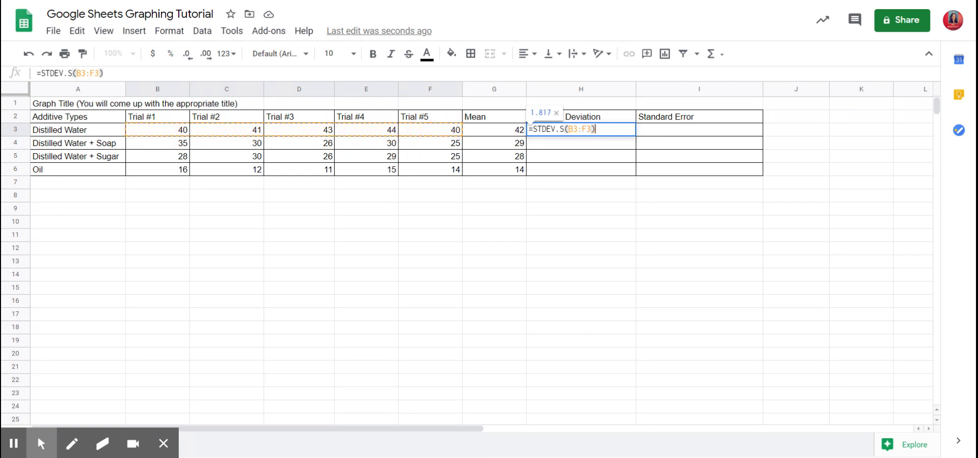
key("Return")
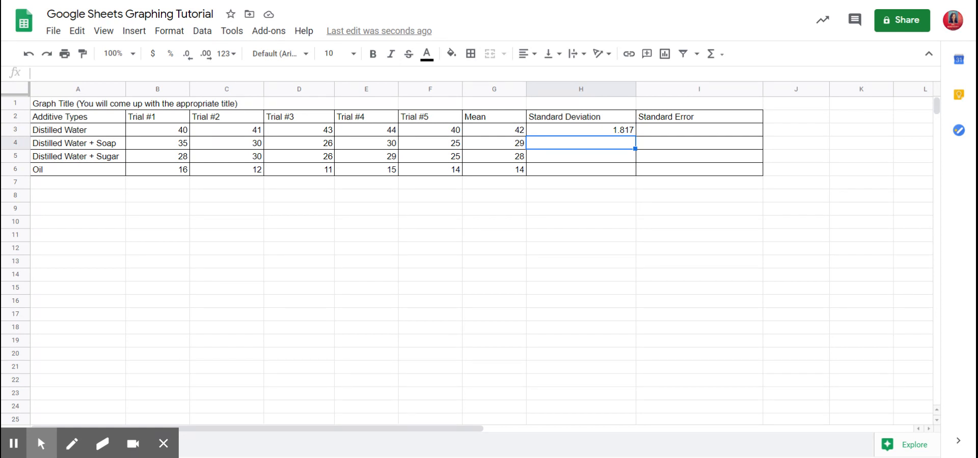
left_click(545, 134)
key("Delete")
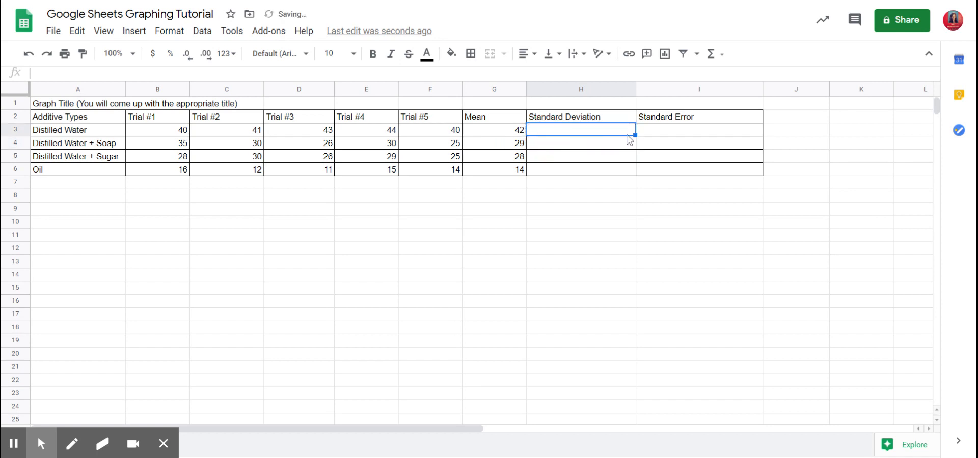
key("ctrl+z")
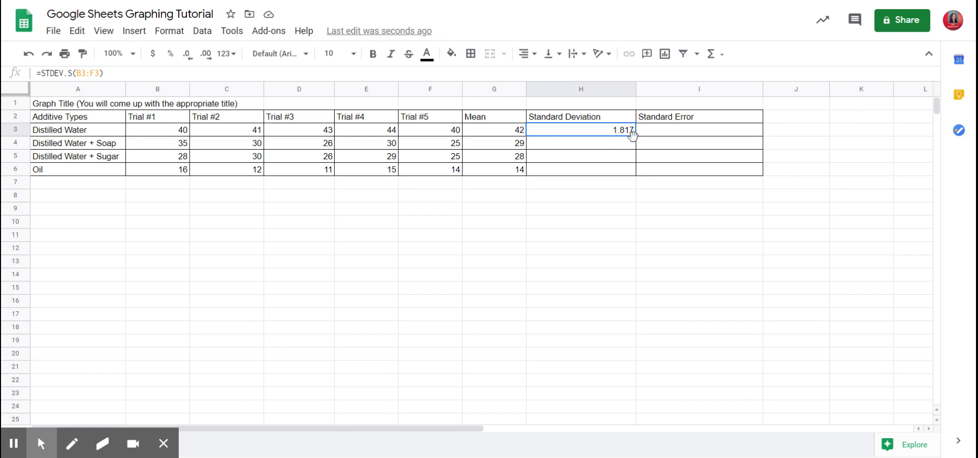
Fill the standard deviation formula from H3 down through H6 for the other additive types.
left_click_drag(633, 133, 633, 134)
left_click(636, 135)
left_click_drag(635, 135, 638, 177)
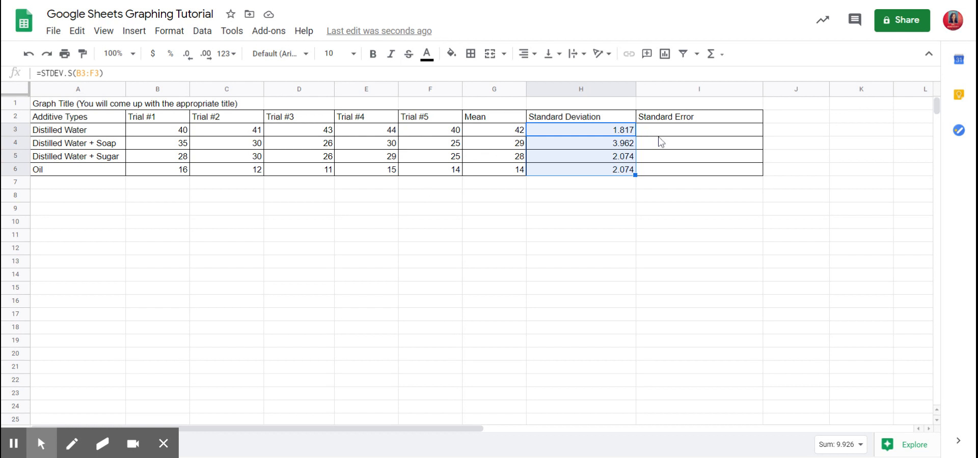
Begin the Distilled Water standard error formula in I3 with =STDEV.S(B3:F3).
left_click(671, 133)
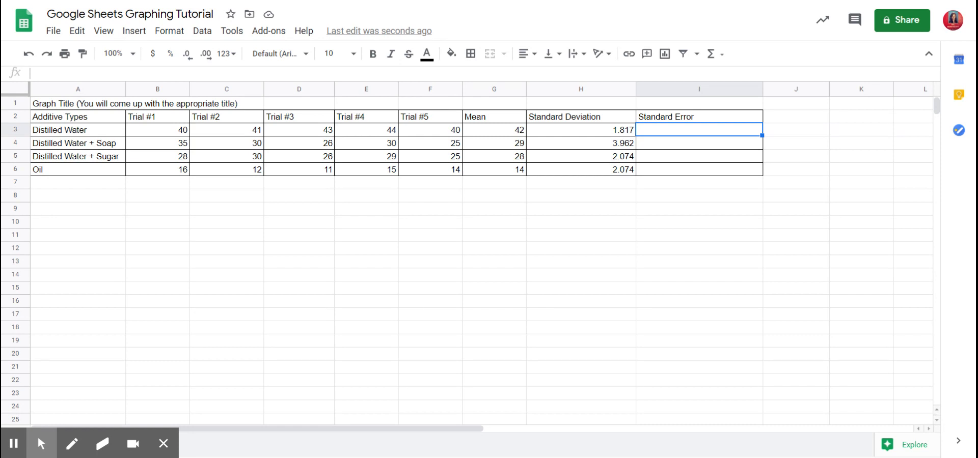
type("=")
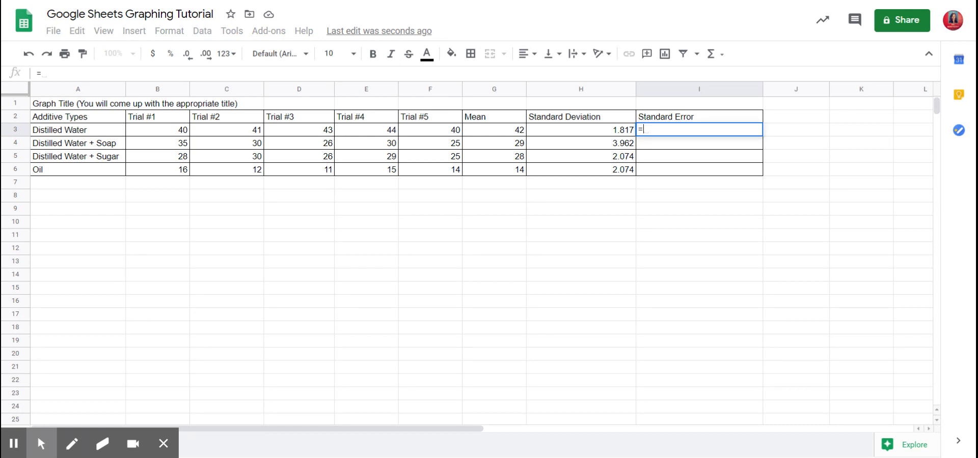
type("ST")
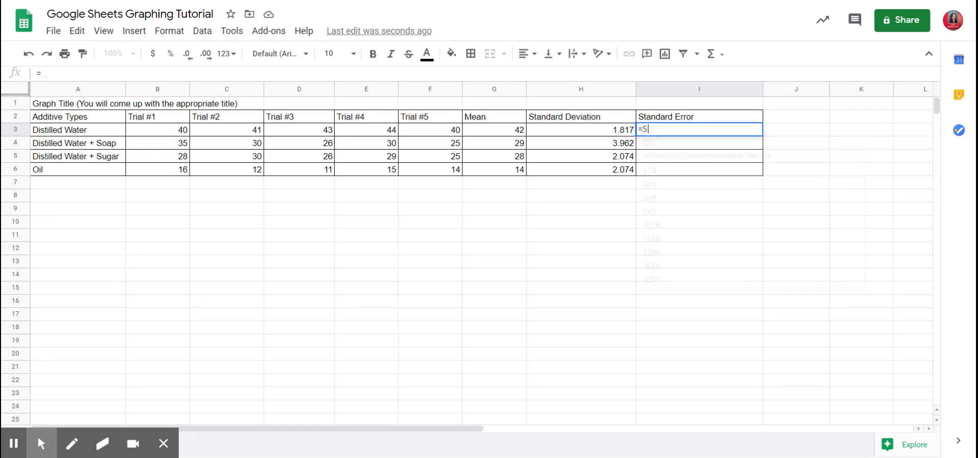
type("DE")
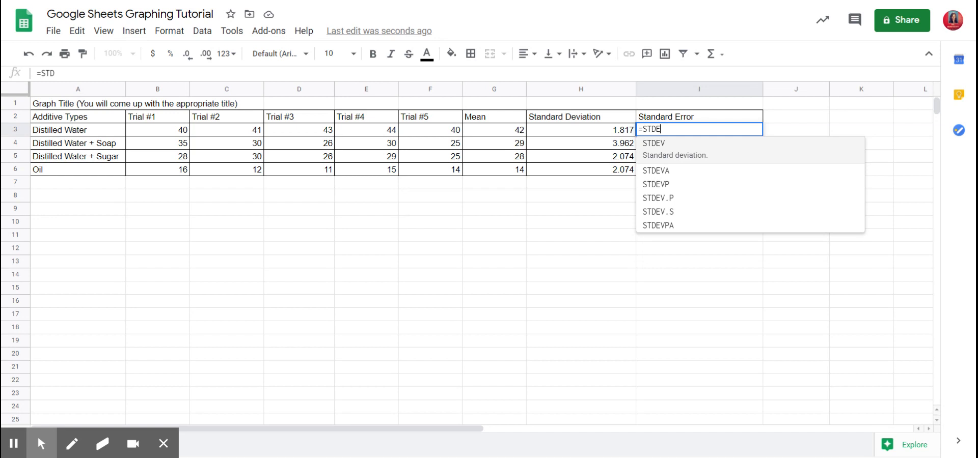
type("V.")
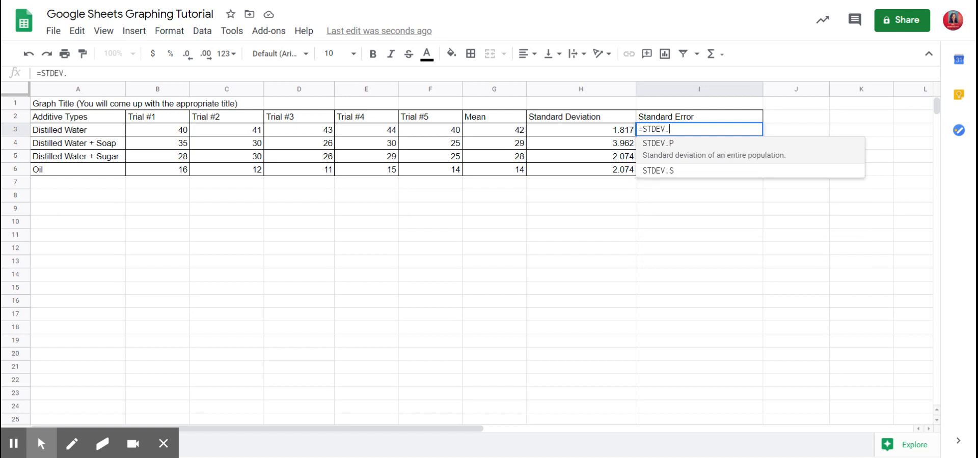
type("S")
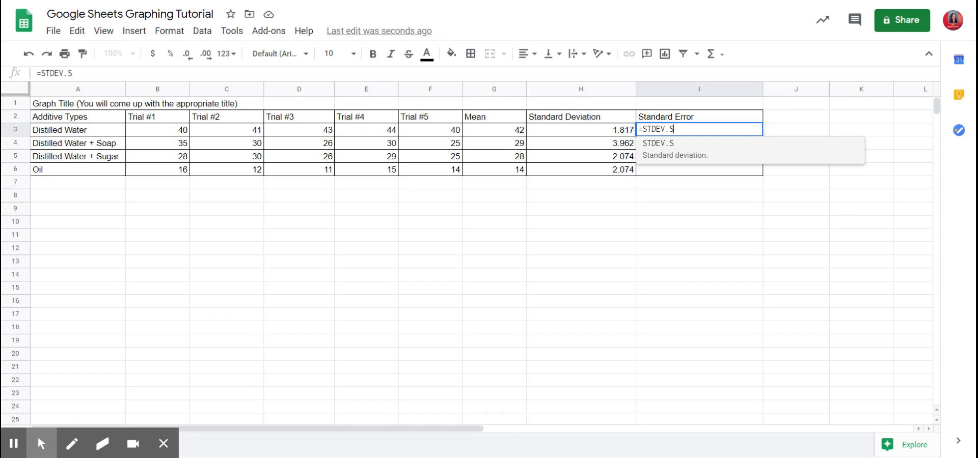
type("(")
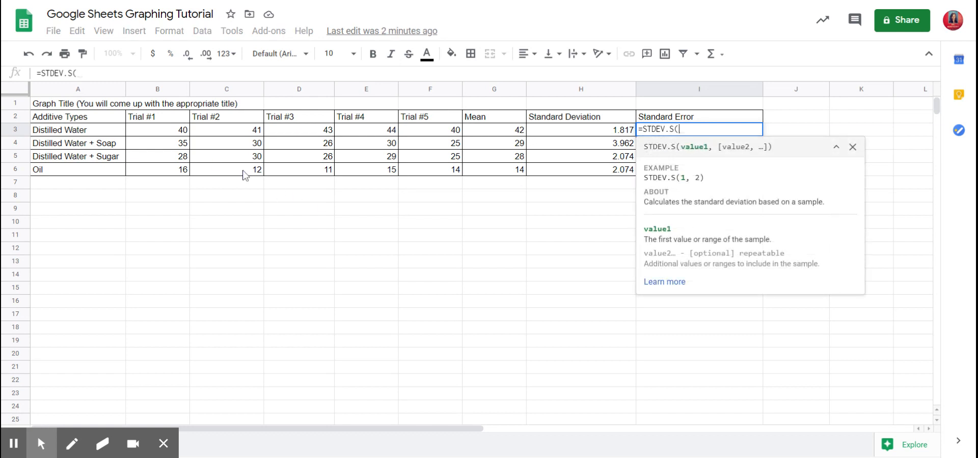
left_click_drag(168, 131, 455, 135)
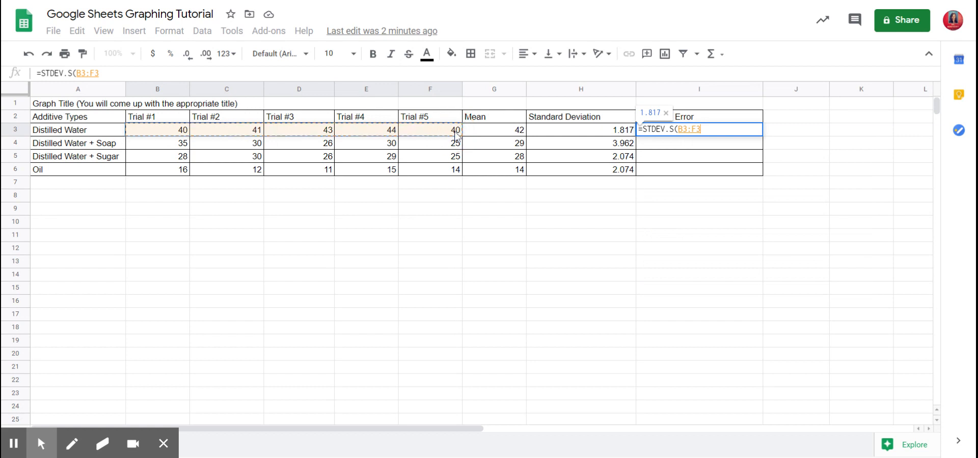
type(")")
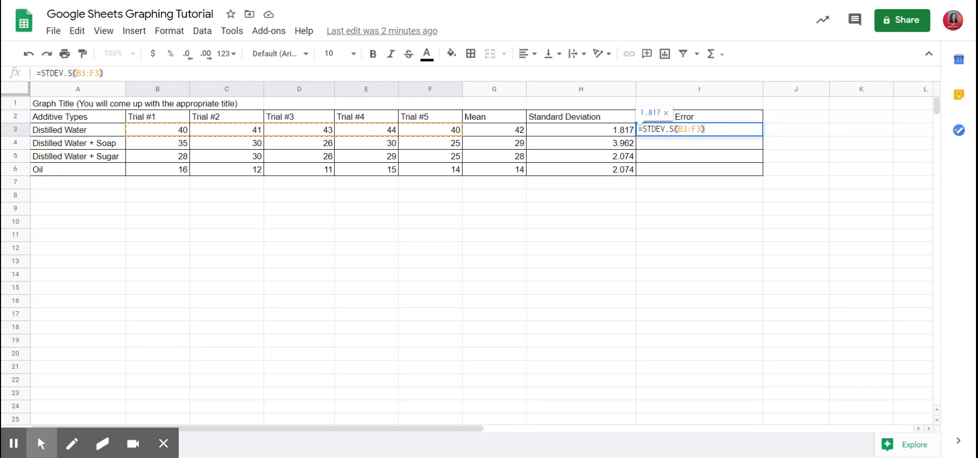
Complete the I3 formula by dividing the standard deviation by (COUNT(B3:F3)).
type("/")
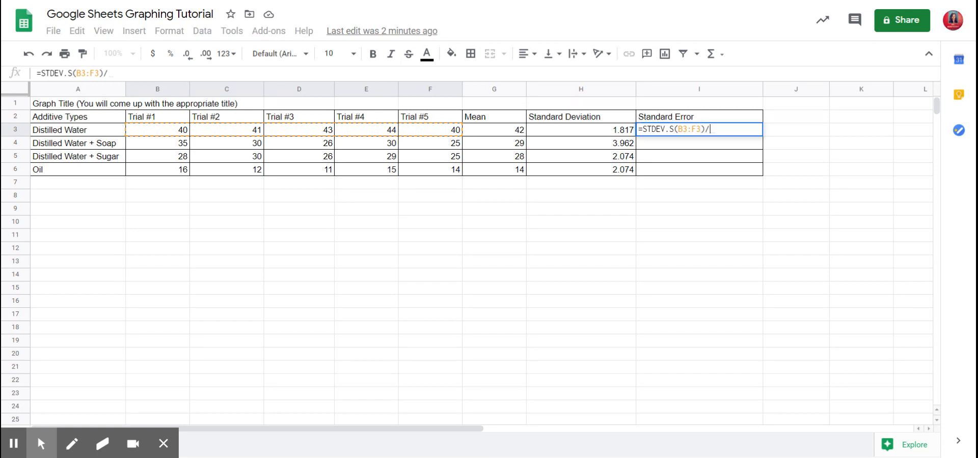
type("COUNT")
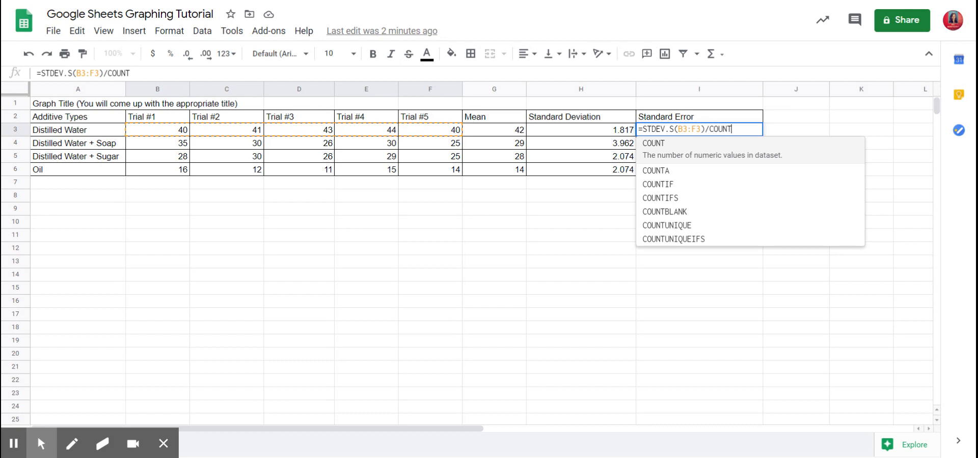
left_click(708, 129)
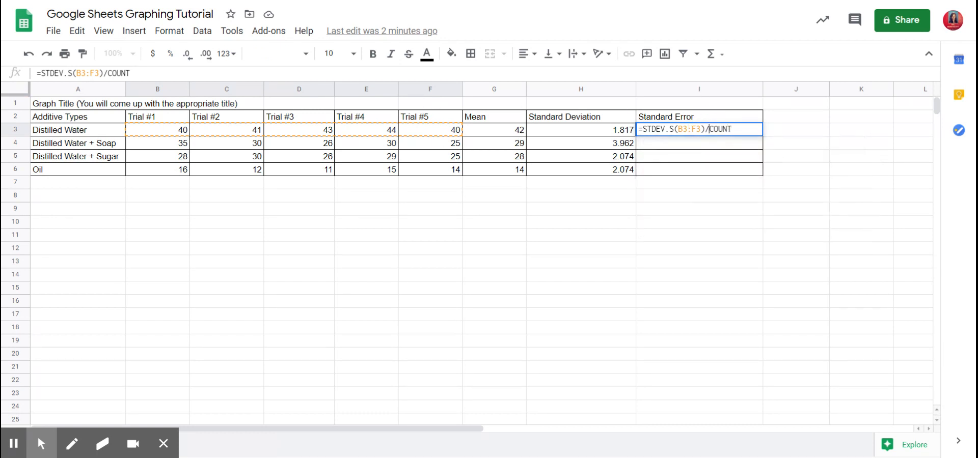
type("(")
left_click(744, 129)
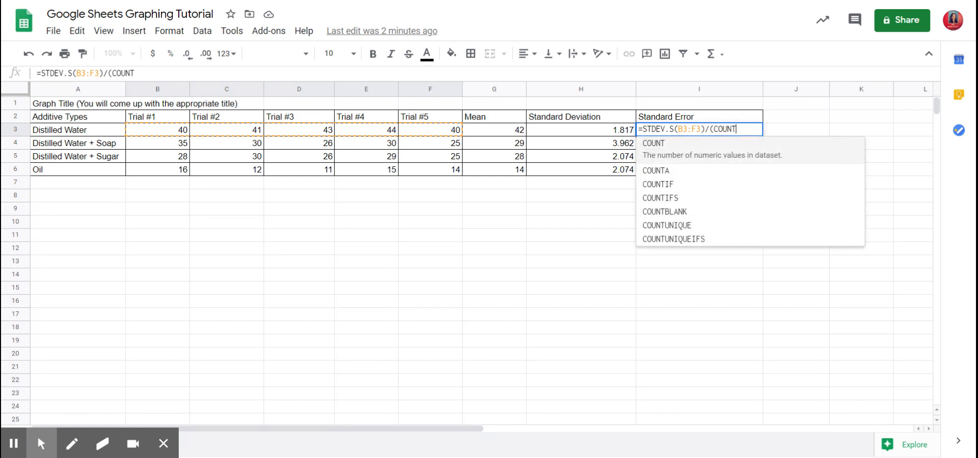
type("(")
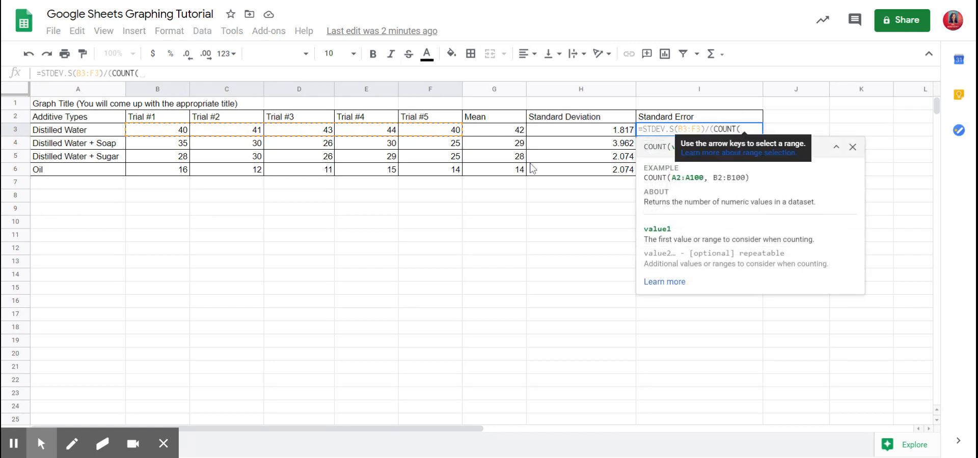
left_click(169, 131)
left_click_drag(170, 131, 450, 133)
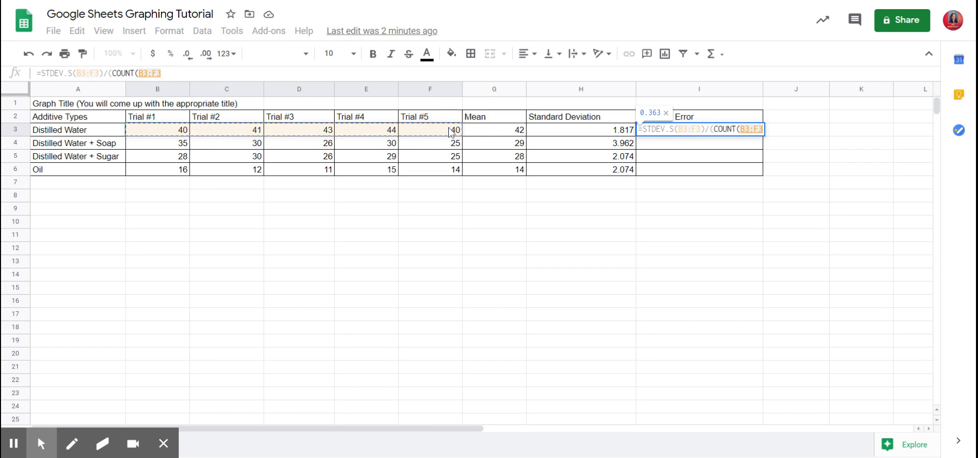
type(")")
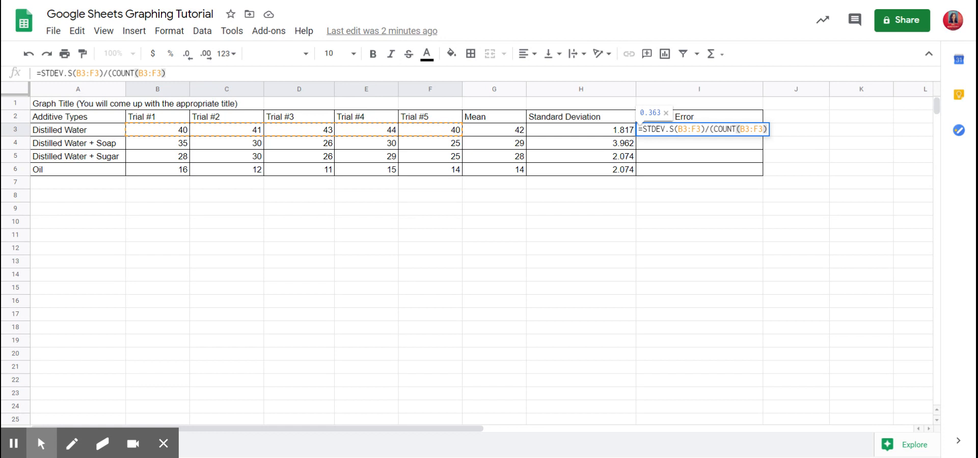
type(")")
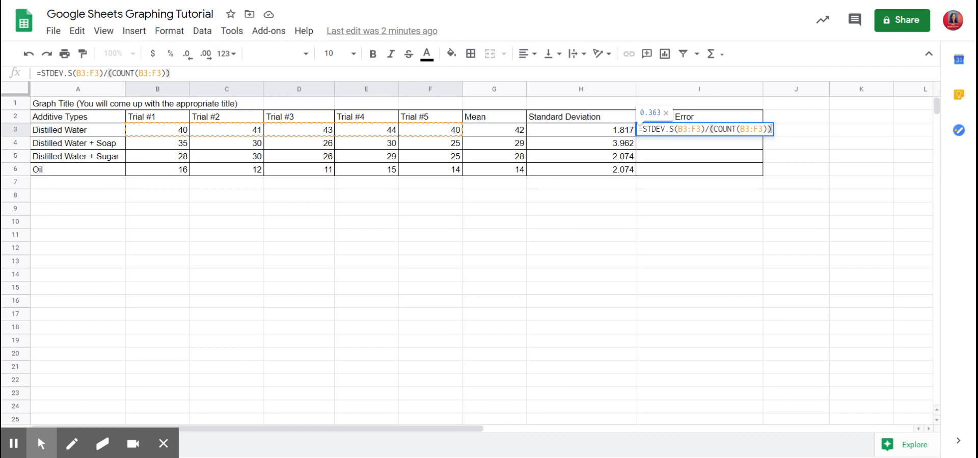
key("Return")
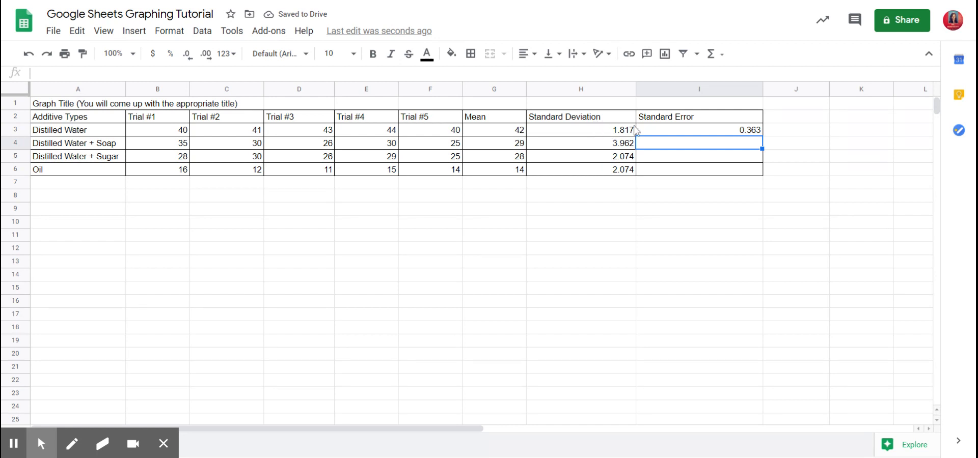
Correct the I3 formula by adding a square root around the count, giving =STDEV.S(B3:F3)/SQRT(COUNT(B3:F3)).
left_click(697, 134)
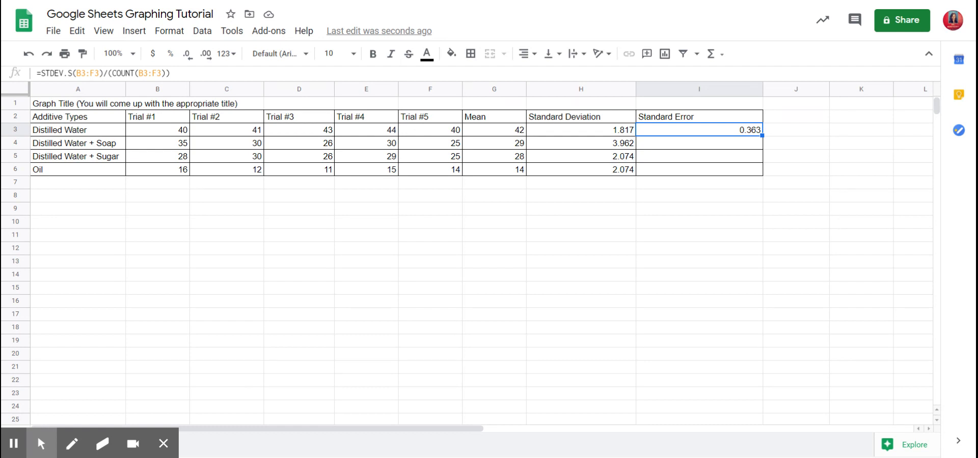
left_click(107, 73)
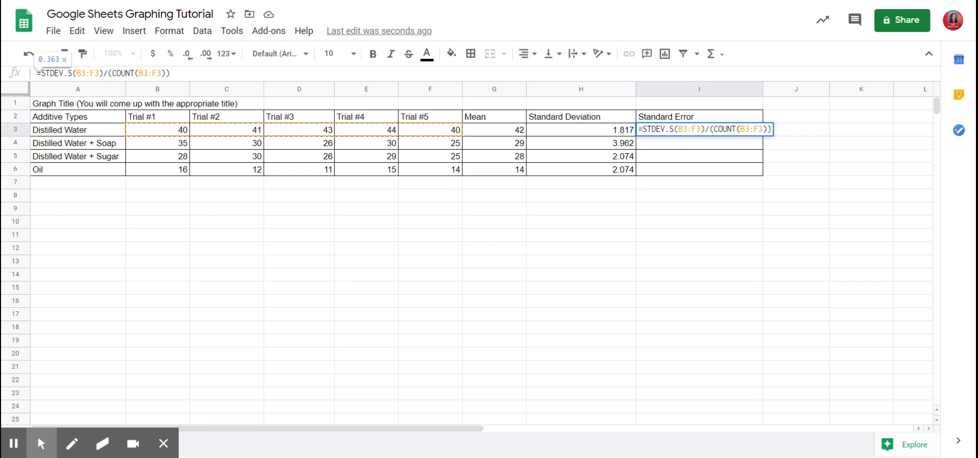
type("SQRT")
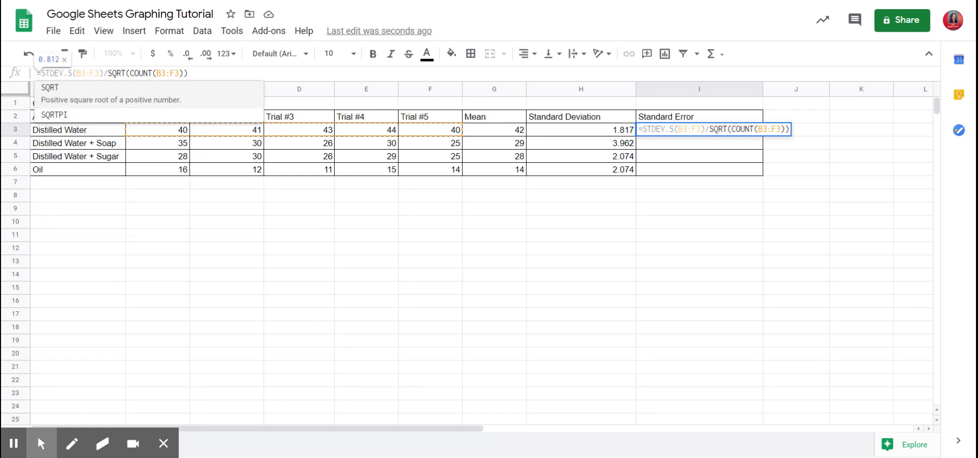
key("Right")
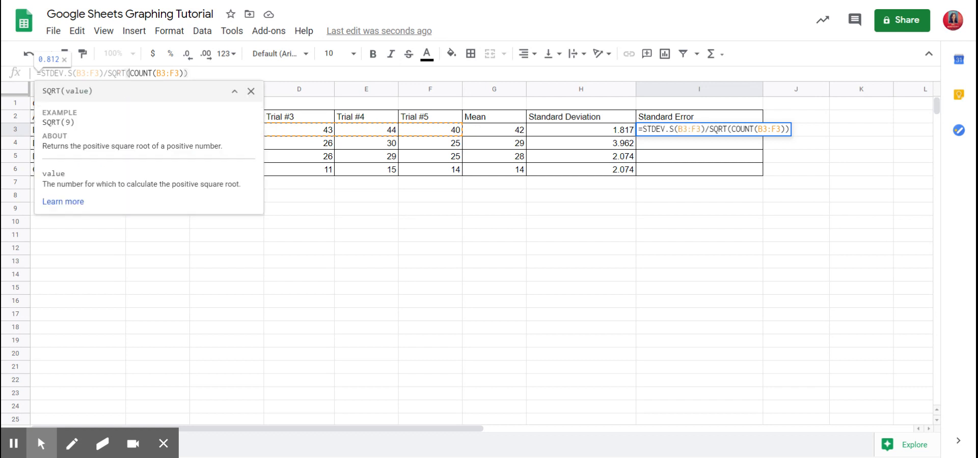
left_click(207, 72)
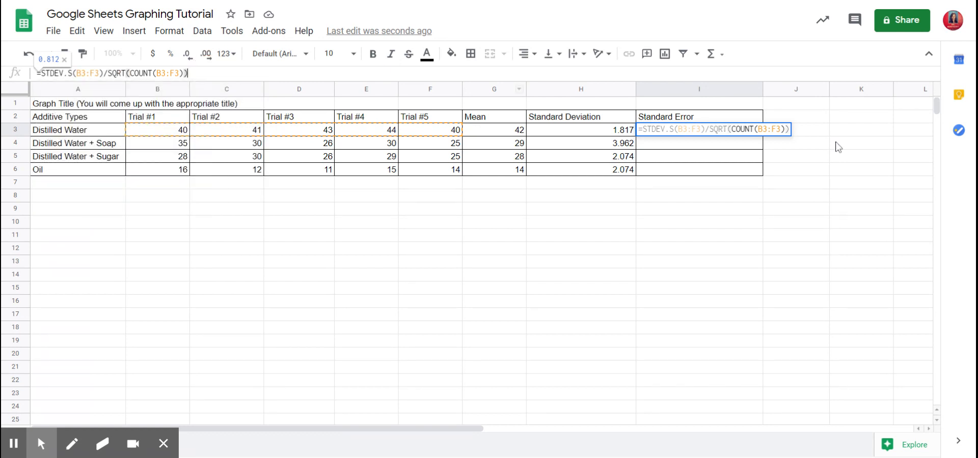
left_click(797, 136)
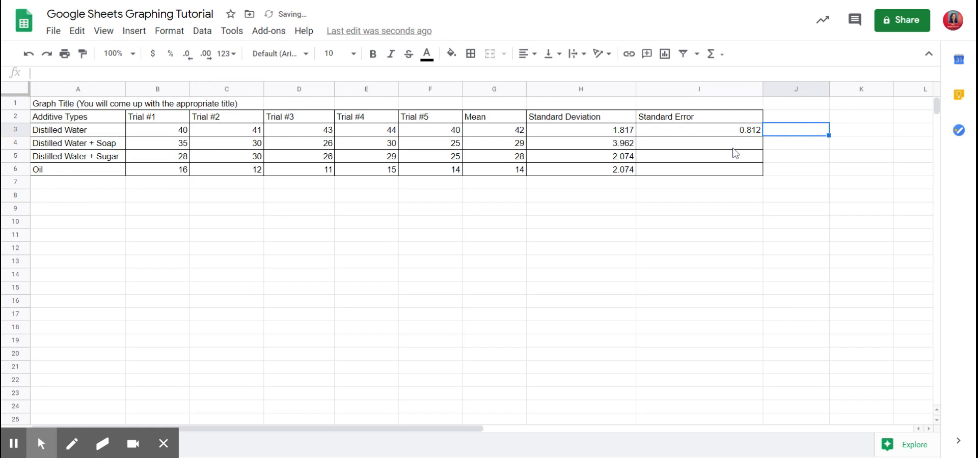
Fill the standard error formula from I3 down through I6 for the remaining additive types.
left_click(740, 133)
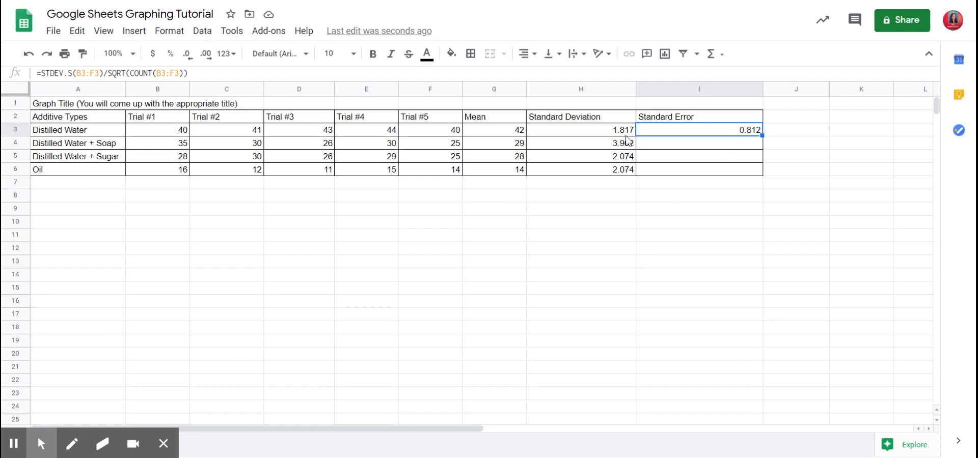
left_click(748, 135)
left_click(762, 136)
left_click_drag(762, 136, 764, 177)
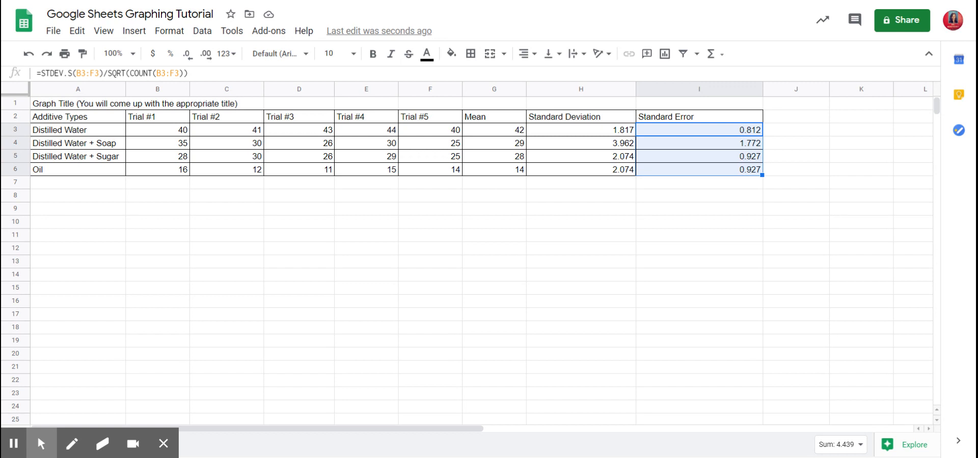
mouse_move(135, 452)
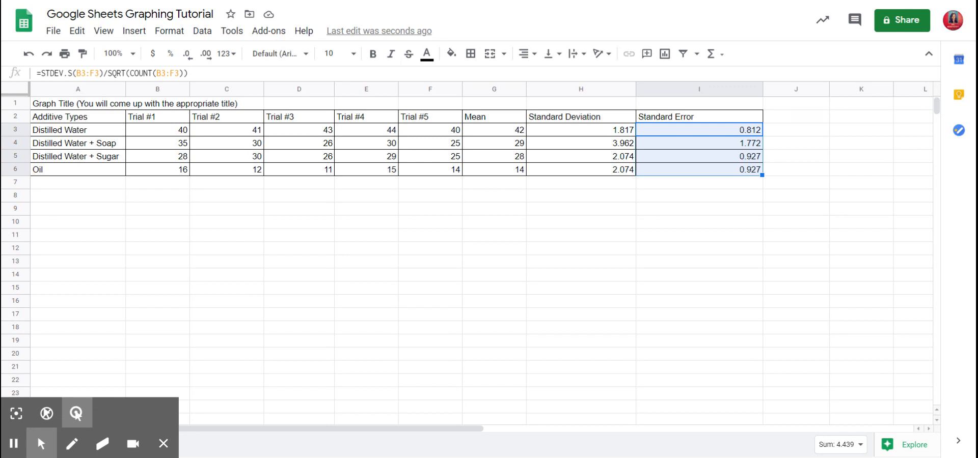
left_click(749, 305)
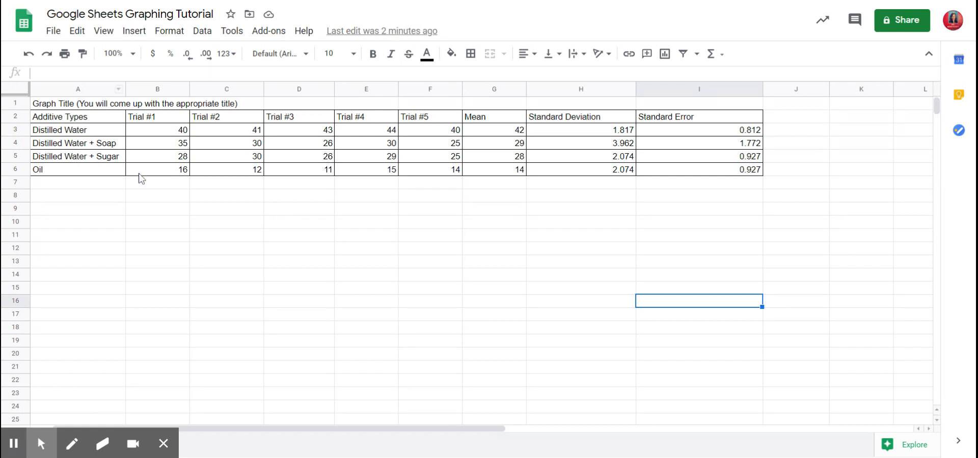
left_click(103, 121)
left_click_drag(104, 127, 106, 181)
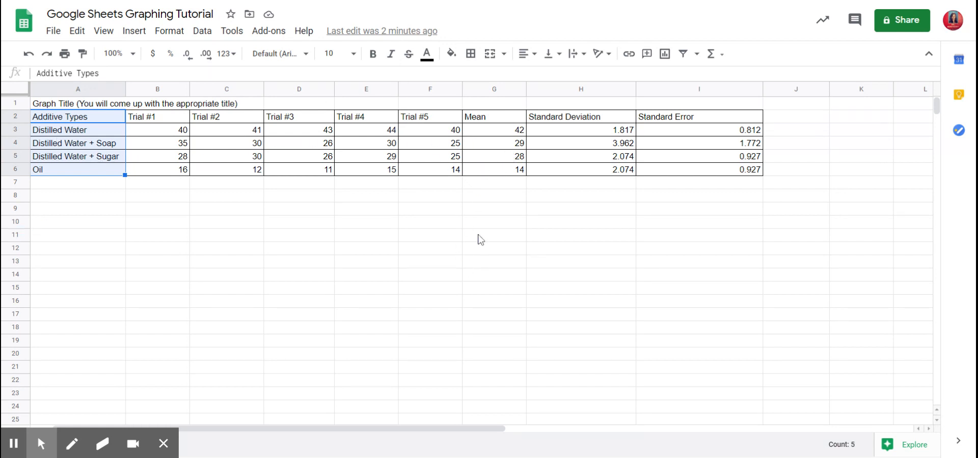
left_click(500, 137)
left_click_drag(497, 131, 500, 178)
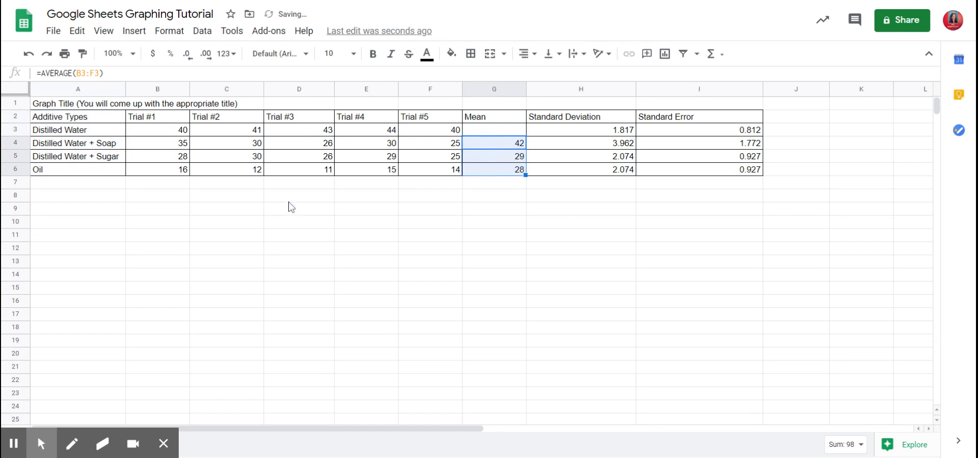
left_click(159, 210)
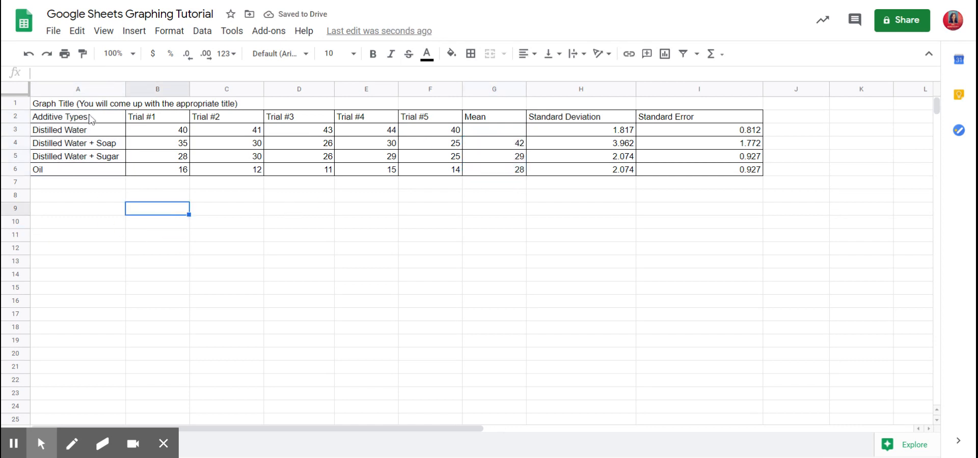
left_click_drag(89, 120, 81, 170)
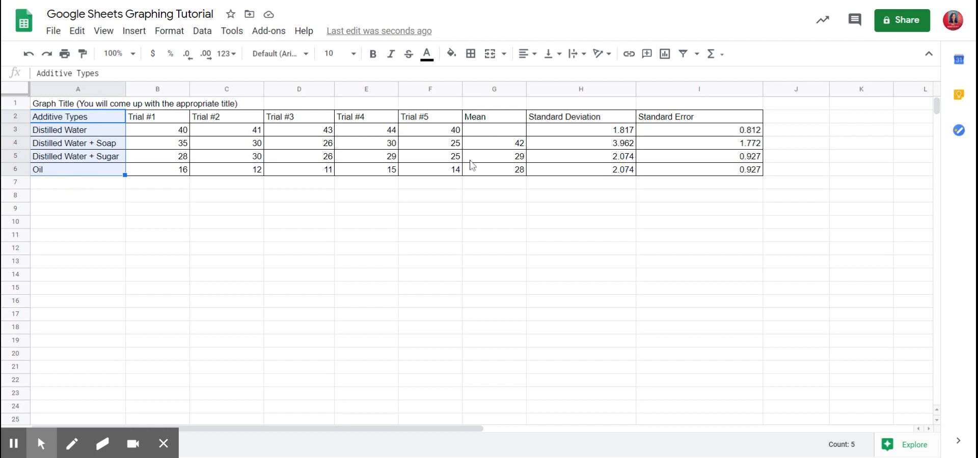
key("ctrl+z")
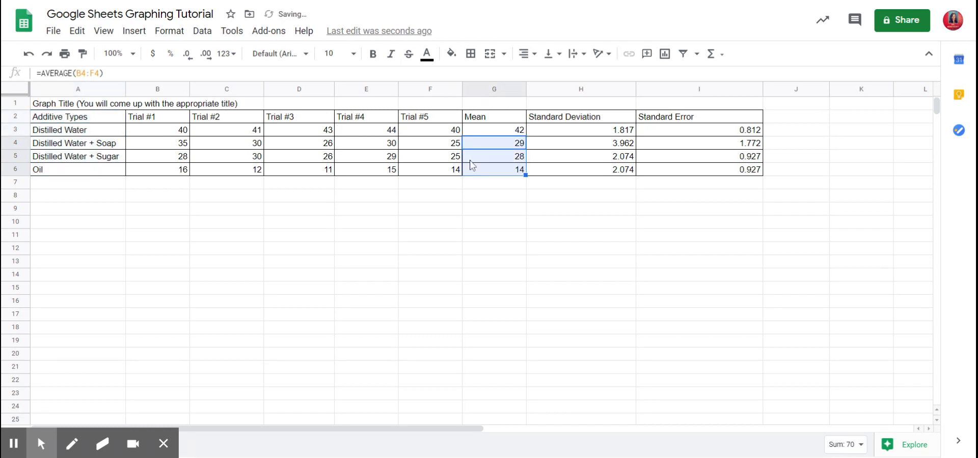
Select the additive types in A2:A6 together with the mean values in G3:G6.
left_click(495, 212)
left_click_drag(78, 118, 78, 178)
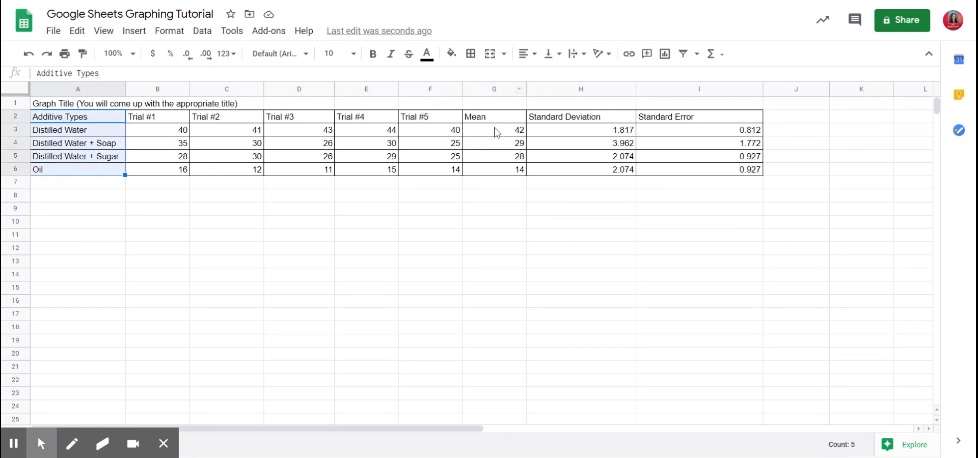
left_click_drag(496, 132, 496, 177, "ctrl")
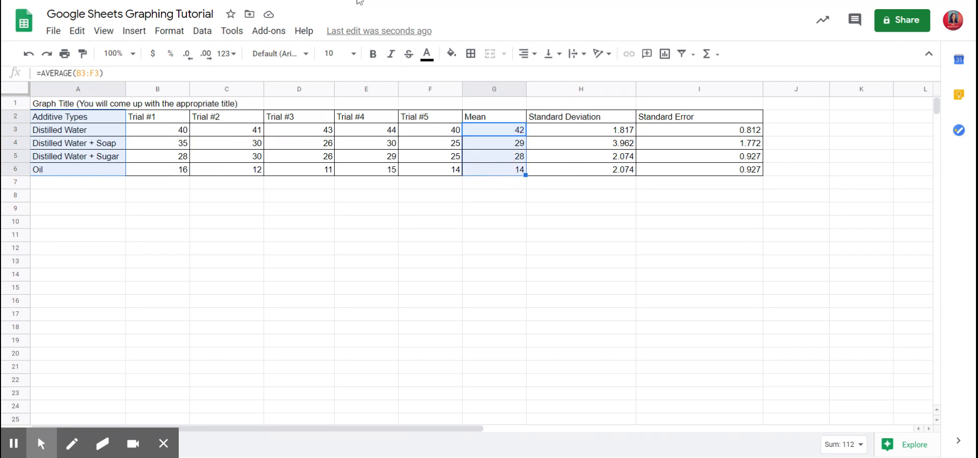
Insert a column chart of the mean values by additive type from the selected cells.
left_click(667, 57)
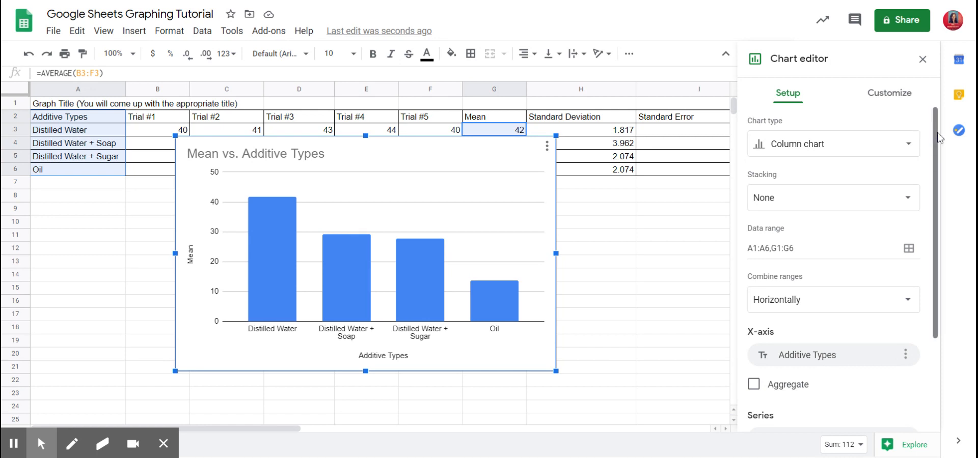
left_click_drag(936, 130, 942, 280)
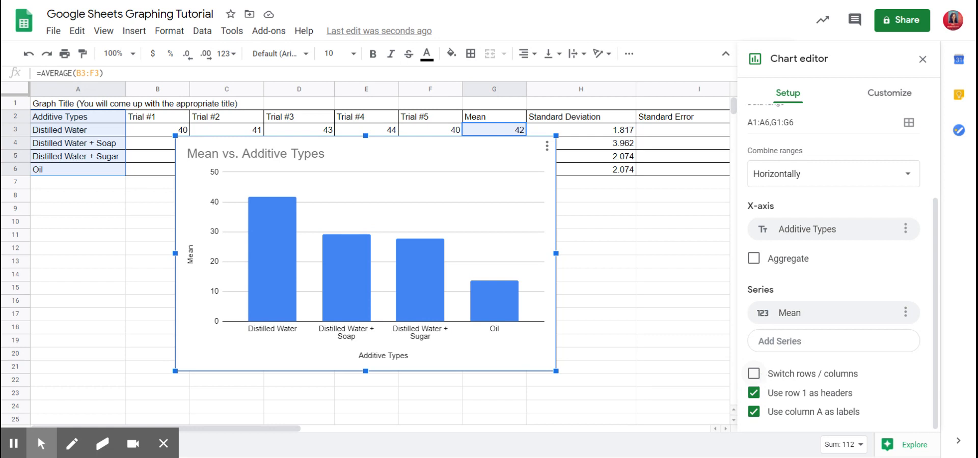
left_click(754, 374)
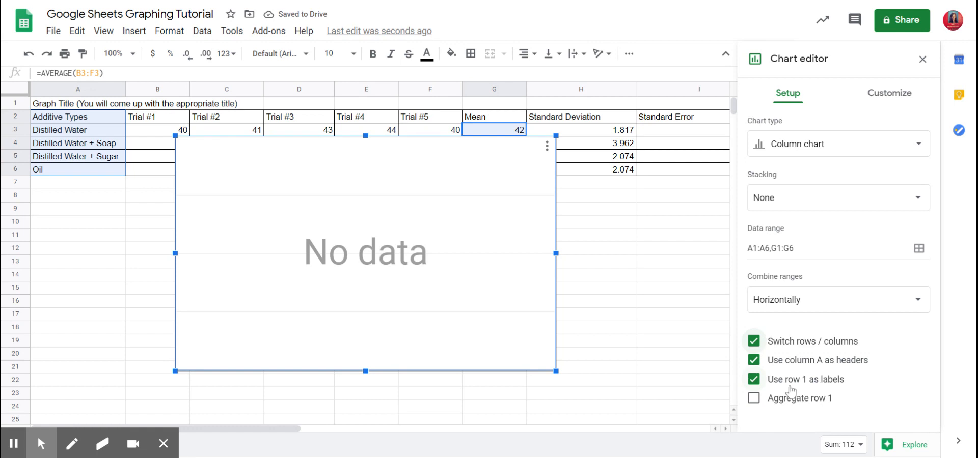
left_click(755, 382)
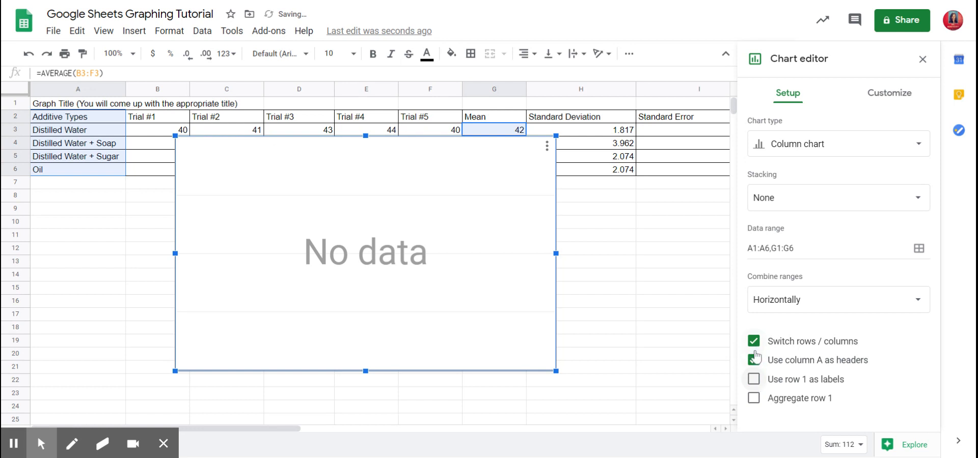
left_click(753, 381)
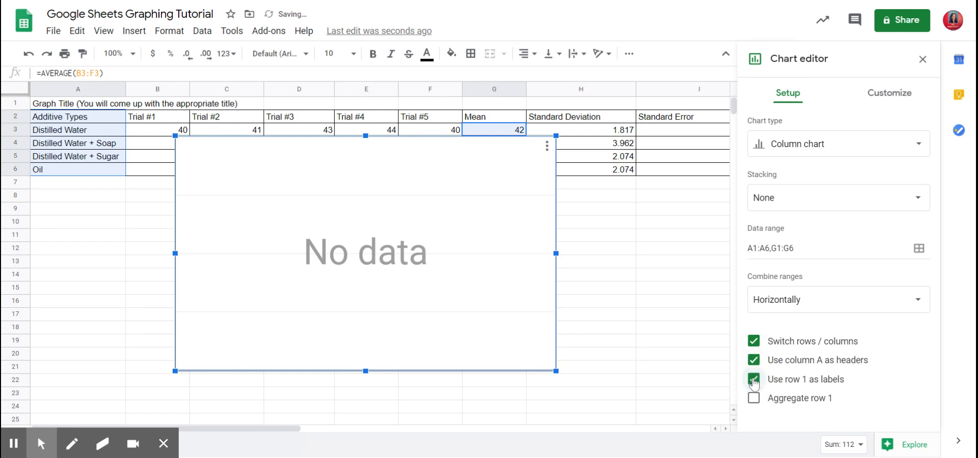
left_click(753, 341)
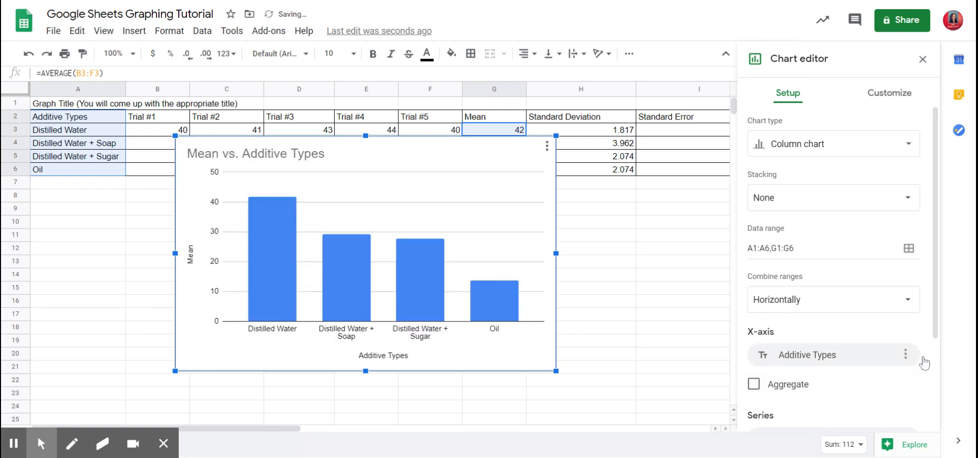
Switch the chart's rows and columns, using column A as headers and leaving row 1 unused as labels, so each additive type forms its own series.
left_click_drag(935, 322, 936, 416)
left_click(754, 393)
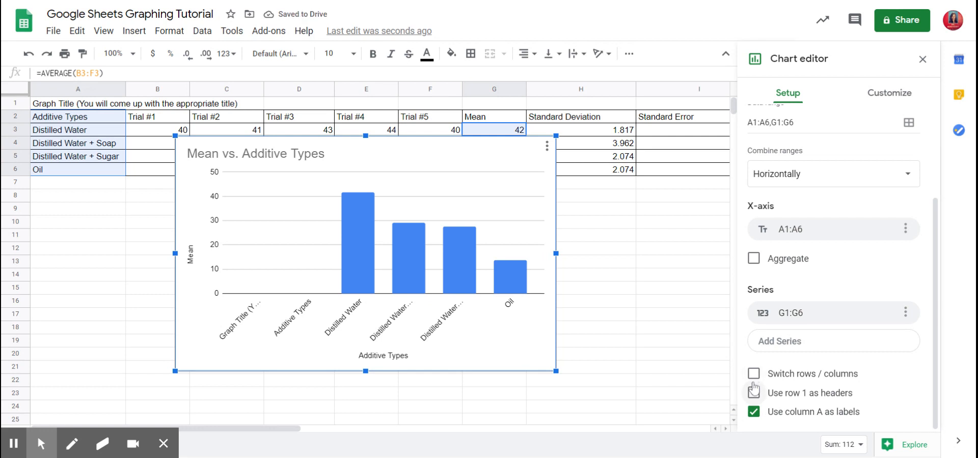
left_click(753, 412)
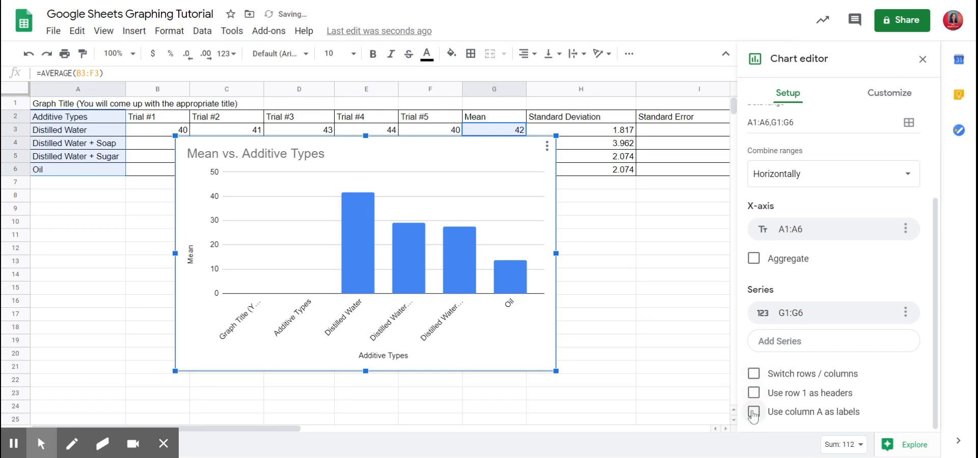
left_click(754, 375)
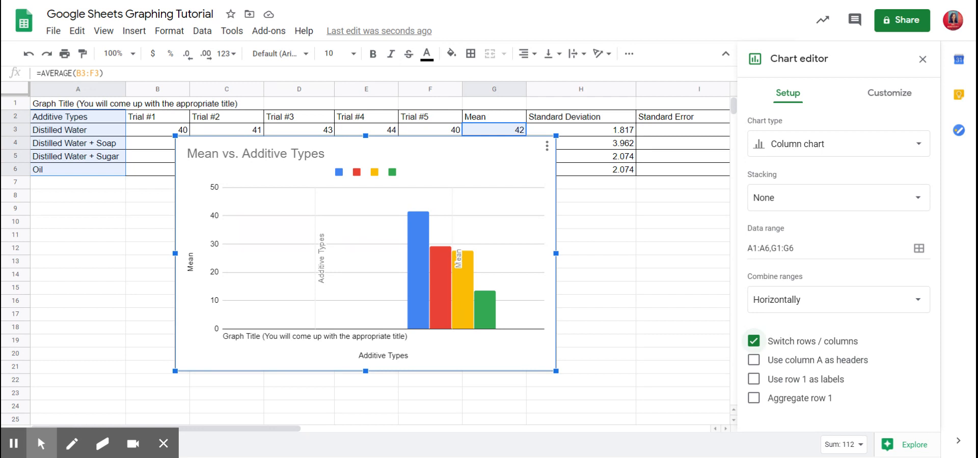
left_click(755, 360)
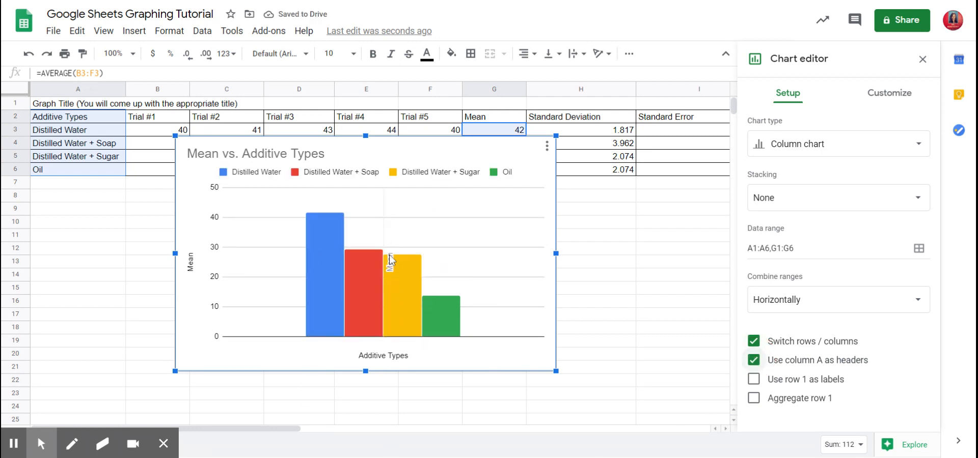
Add error bars of type Constant to the Distilled Water series.
left_click(380, 276)
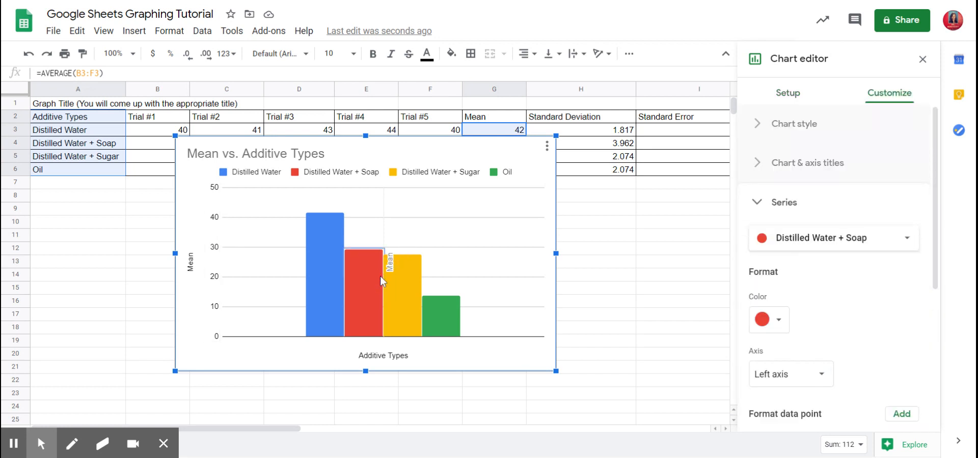
left_click(938, 195)
left_click(321, 241)
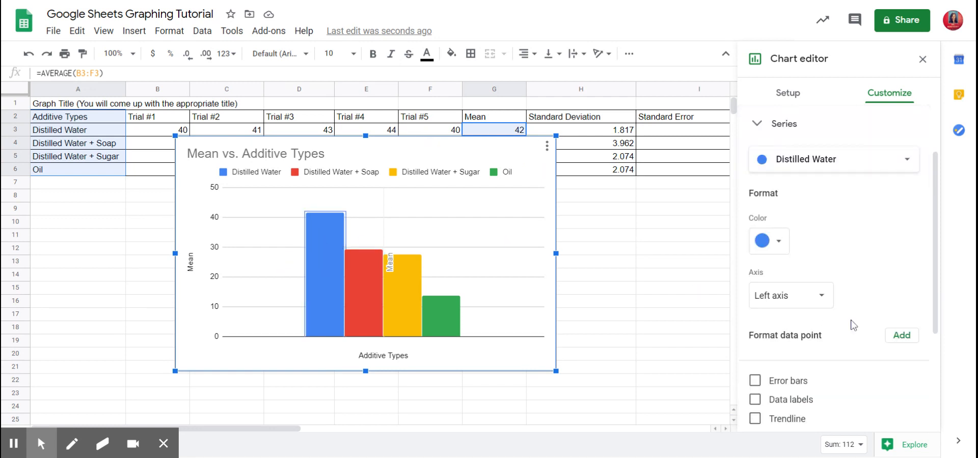
left_click_drag(936, 233, 940, 316)
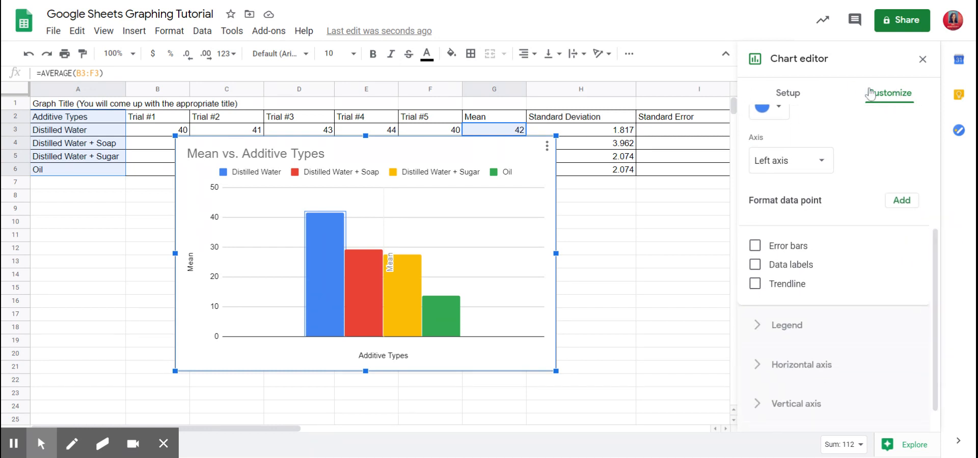
left_click(757, 247)
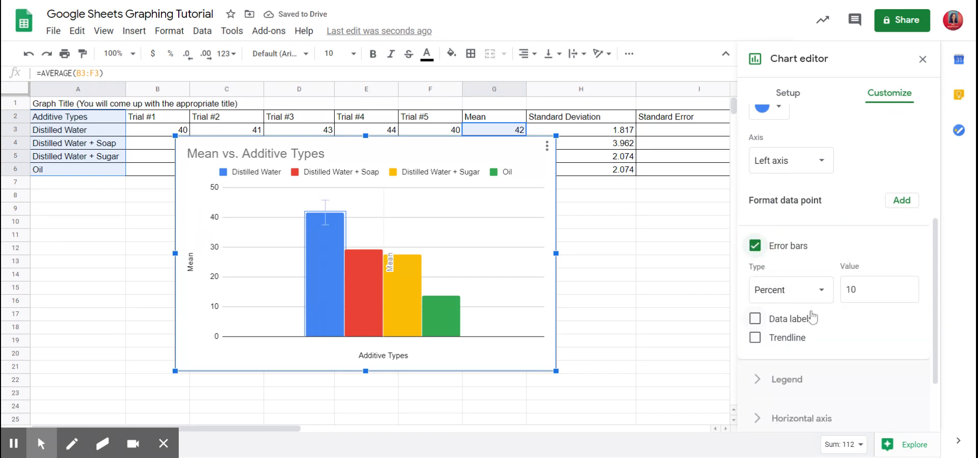
left_click(822, 296)
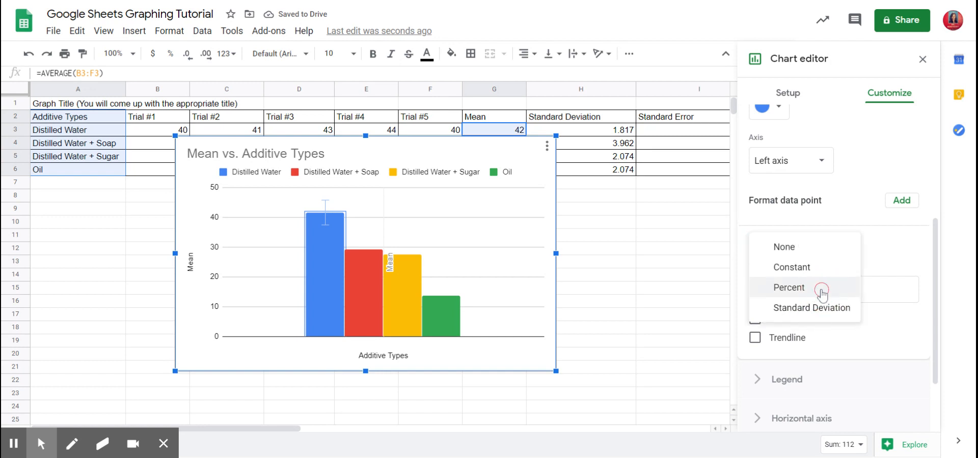
left_click(800, 268)
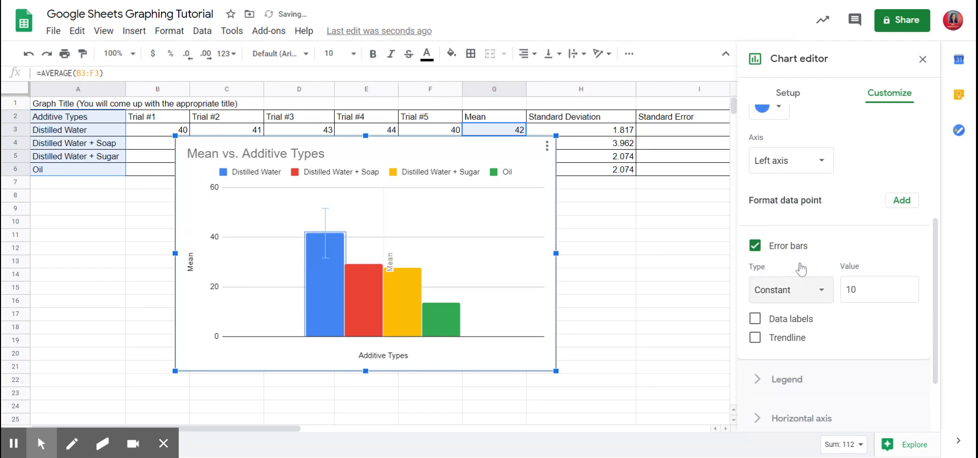
Set the Distilled Water error bars to a constant value of 1.817.
left_click(861, 289)
key("BackSpace")
type("0")
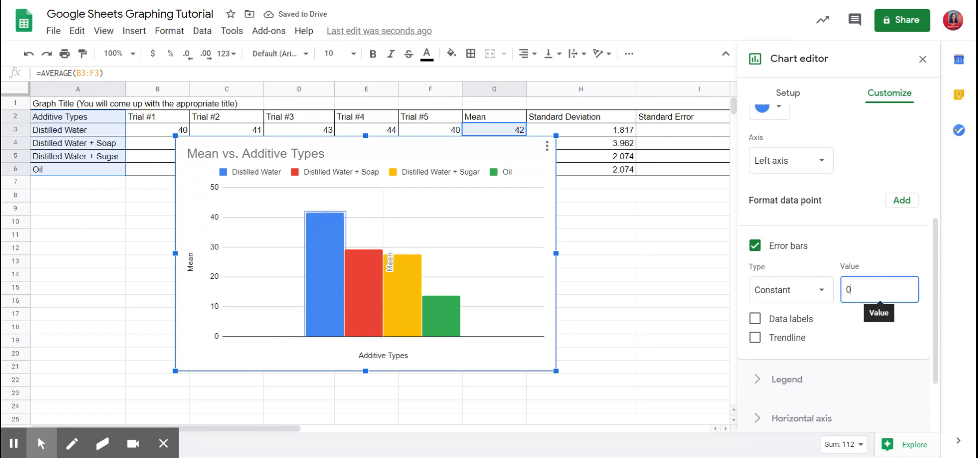
key("BackSpace")
type("01.8")
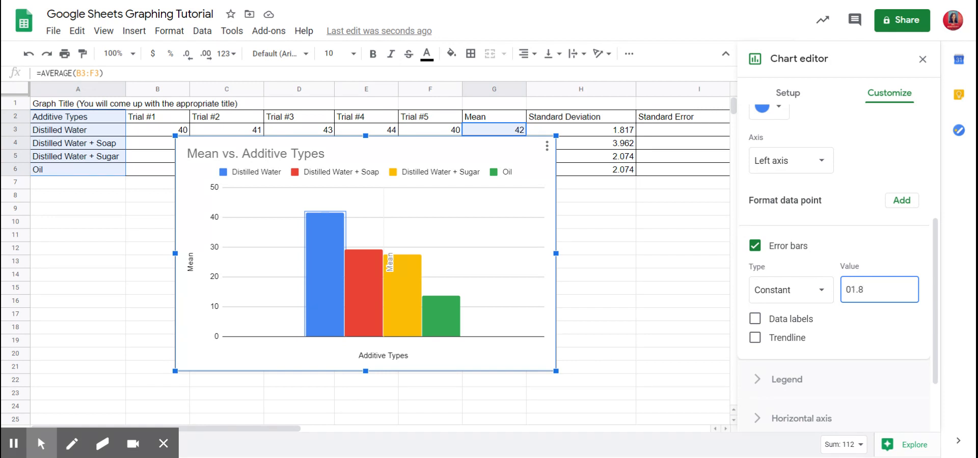
left_click(843, 255)
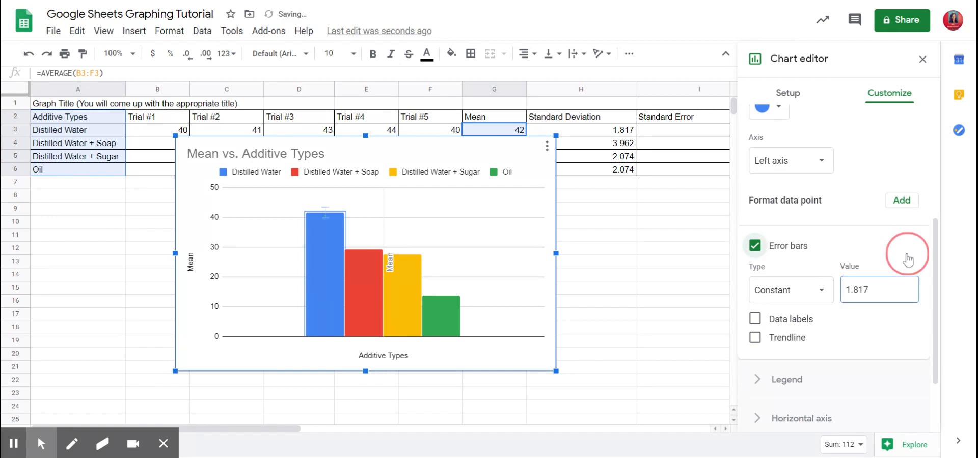
left_click(754, 248)
left_click(805, 294)
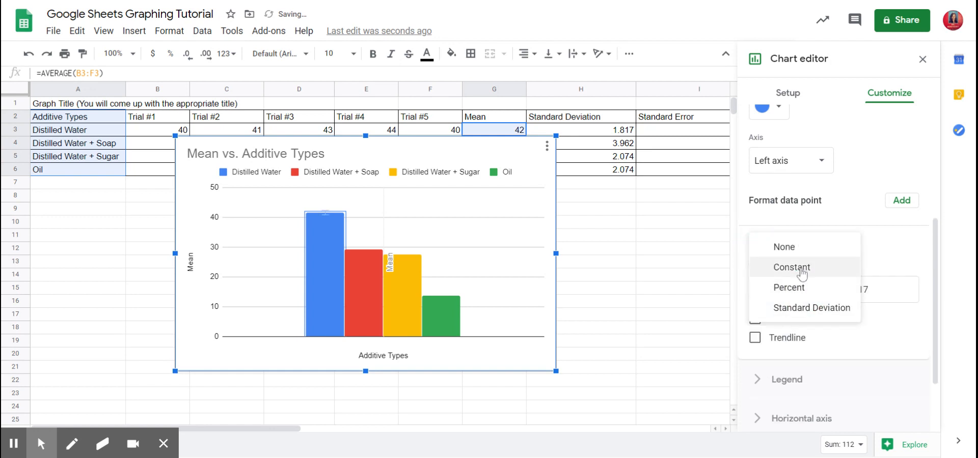
left_click(802, 274)
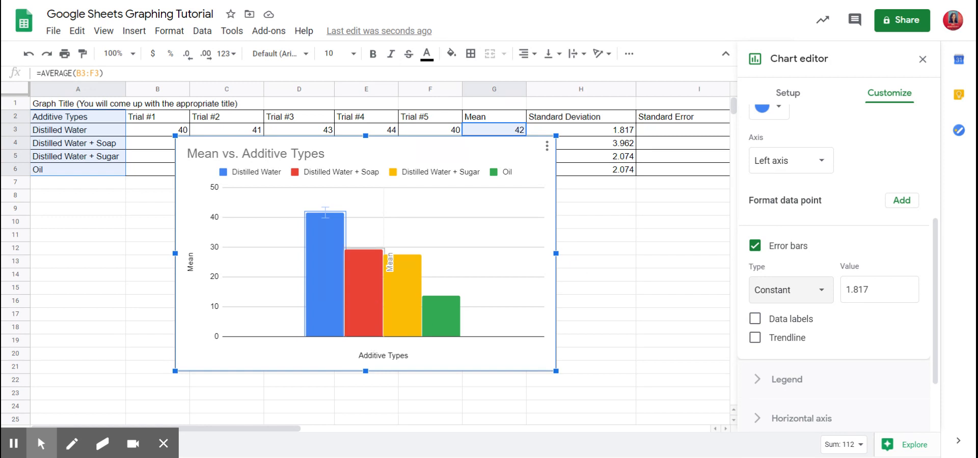
Add error bars with a constant value of 3.962 to the Distilled Water + Soap series.
left_click(370, 300)
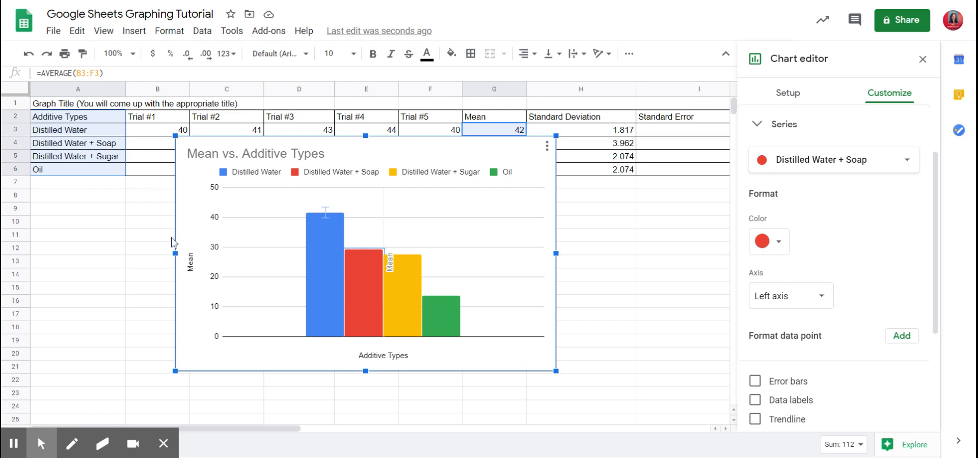
left_click_drag(934, 252, 937, 411)
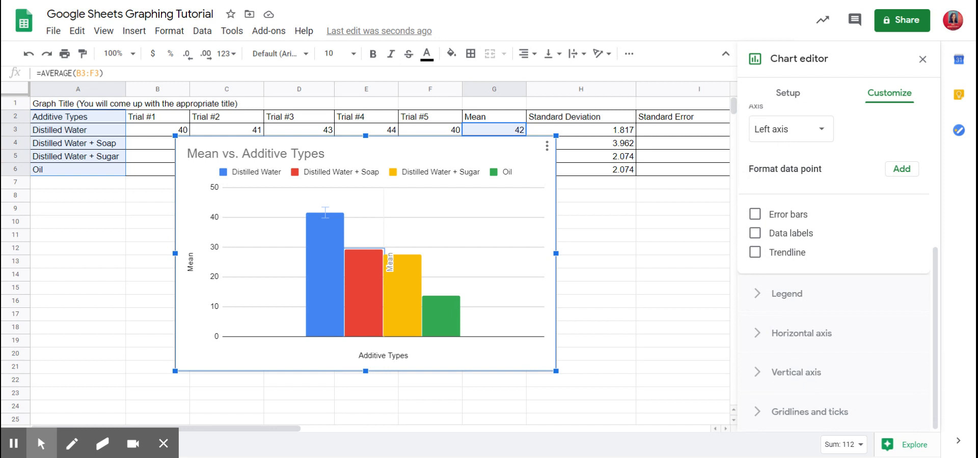
left_click(755, 214)
left_click(791, 259)
left_click(806, 235)
left_click(880, 258)
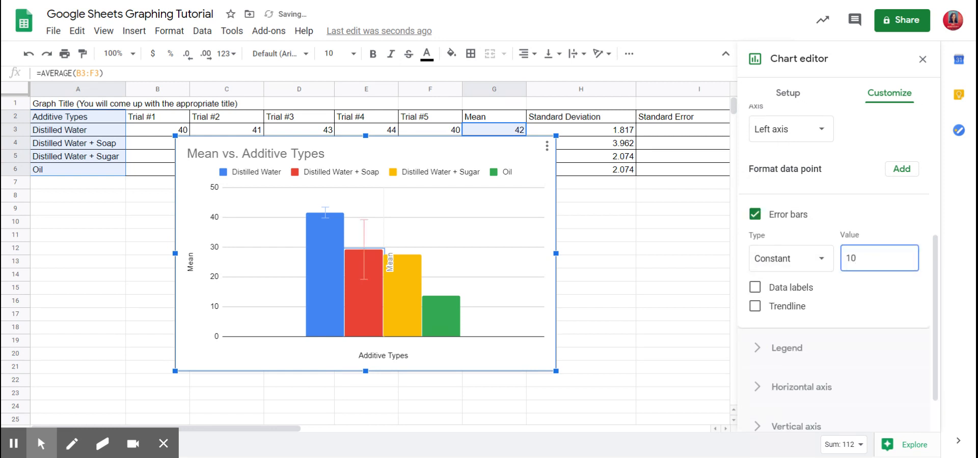
key("BackSpace")
key("BackSpace")
type("3.962")
left_click(329, 193)
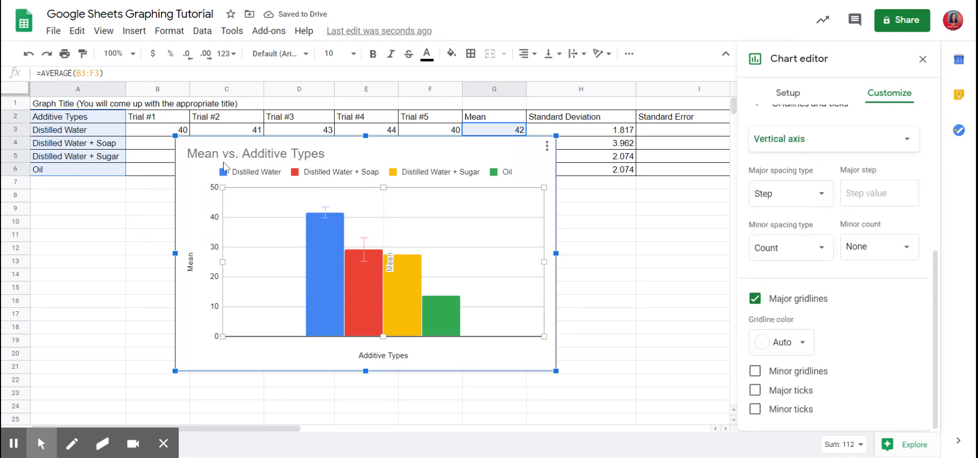
Reopen the Distilled Water + Soap series settings and review its error bar options.
scroll(886, 326, "up", 3)
scroll(886, 326, "up", 3)
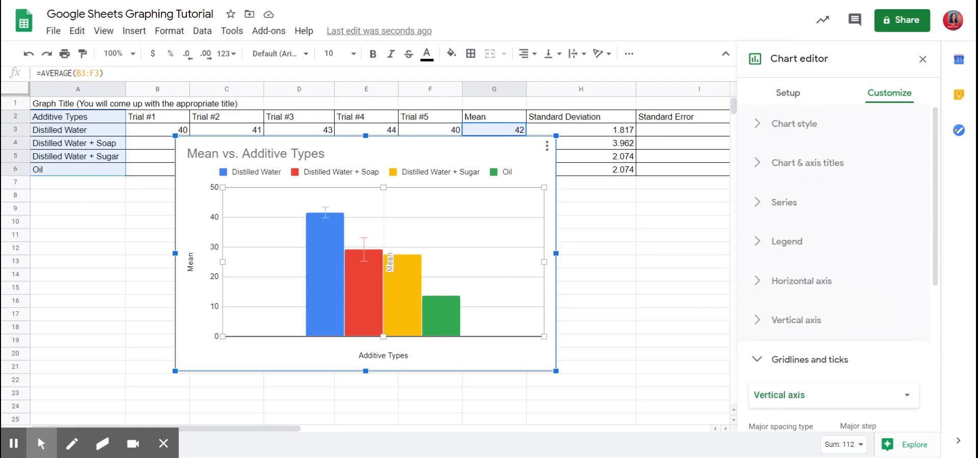
double_click(365, 290)
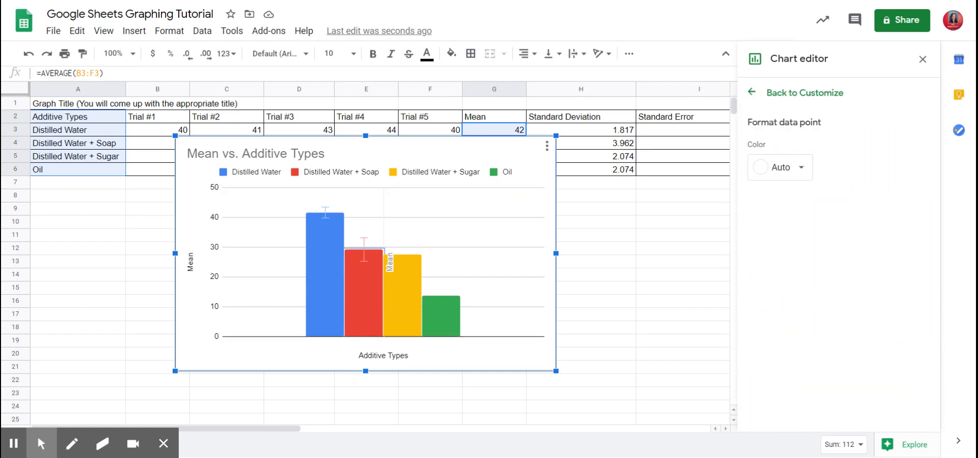
left_click(805, 93)
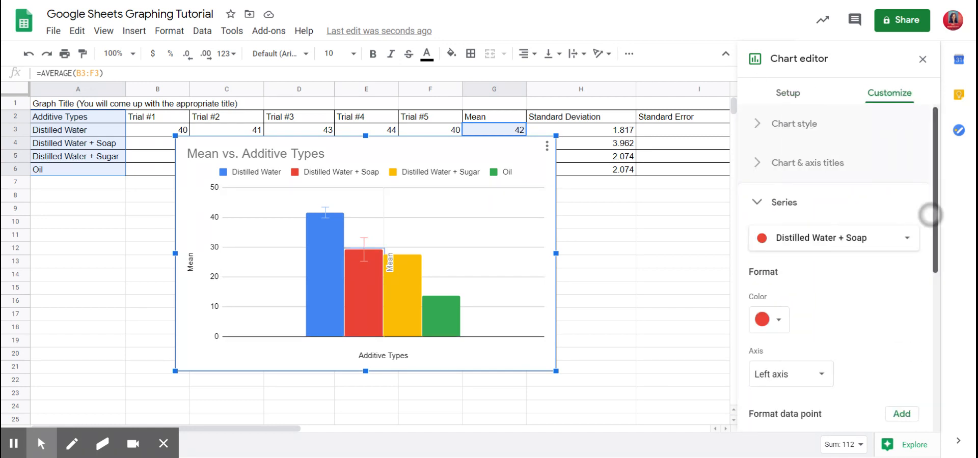
scroll(927, 367, "down", 5)
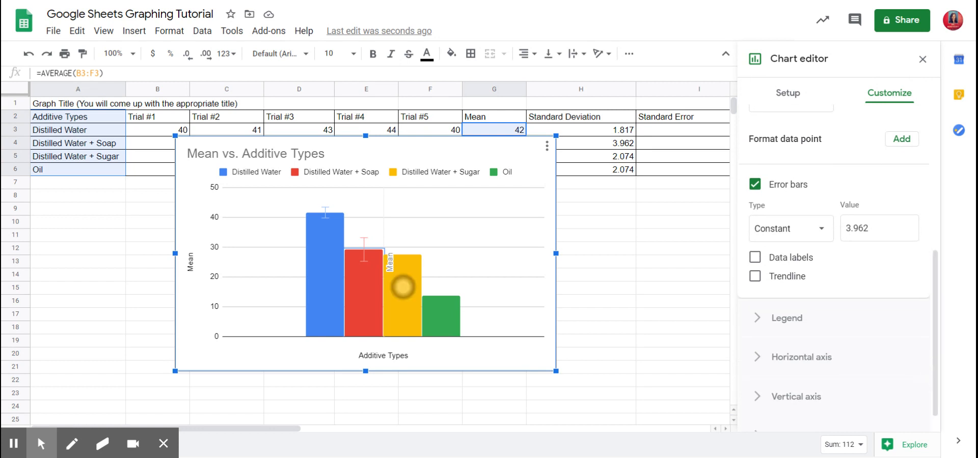
left_click(403, 287)
left_click(815, 95)
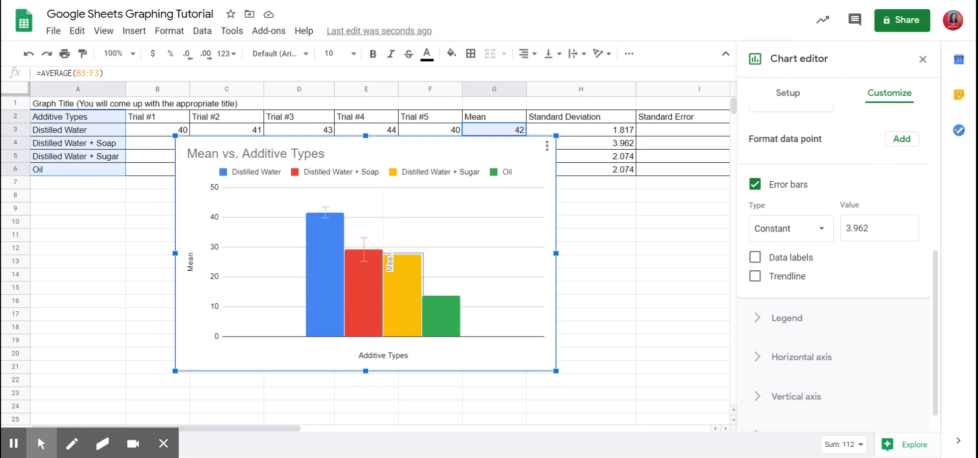
scroll(862, 349, "up", 3)
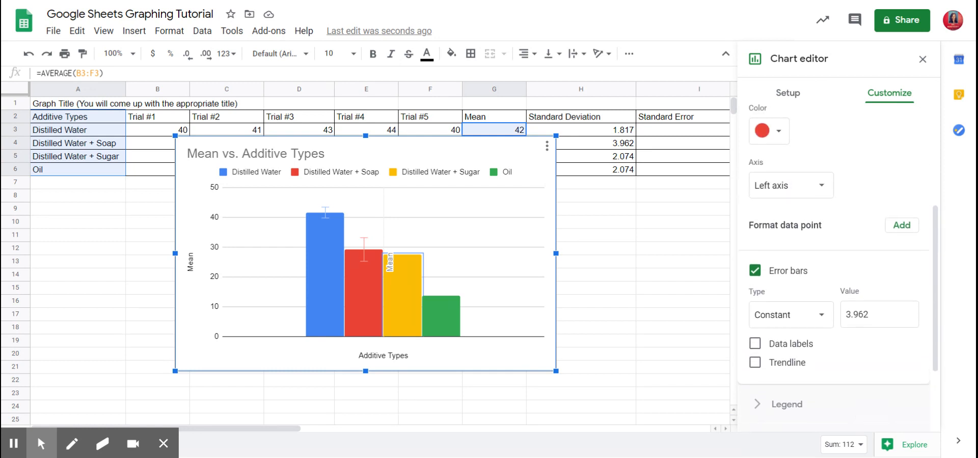
left_click(769, 151)
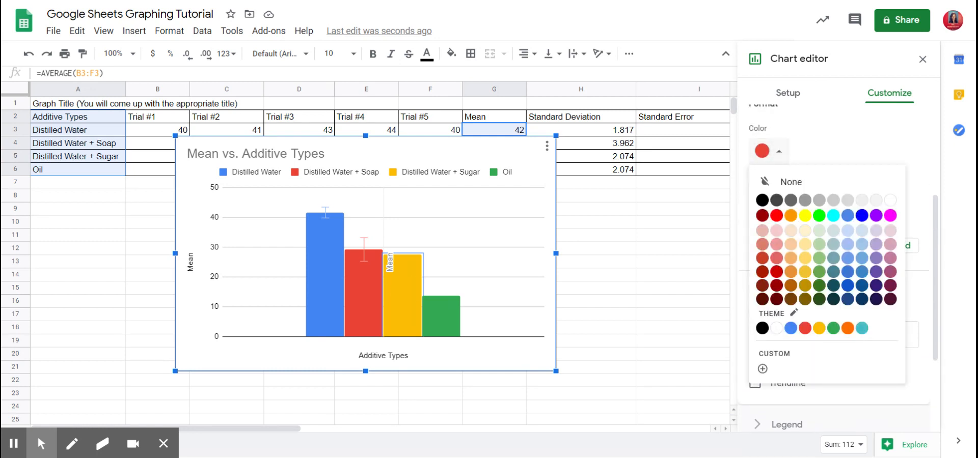
left_click(406, 291)
left_click(795, 94)
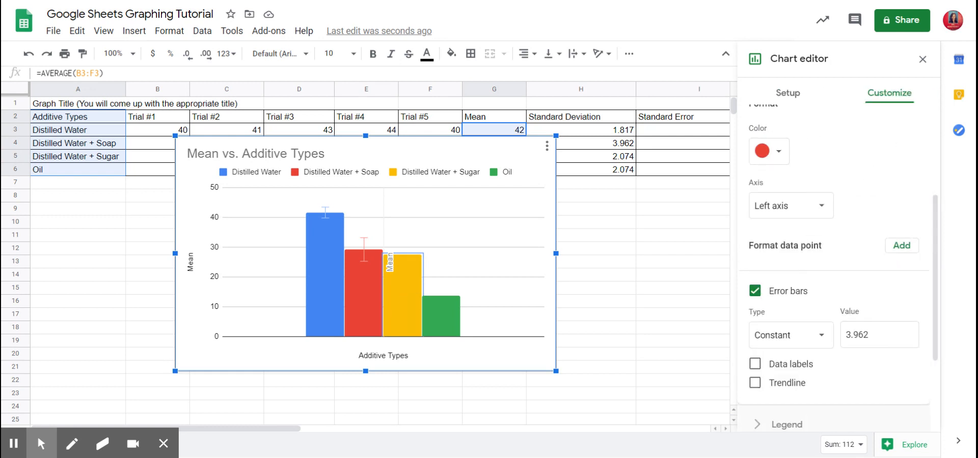
Change the color of the Distilled Water + Sugar column's data point to yellow.
left_click(407, 294)
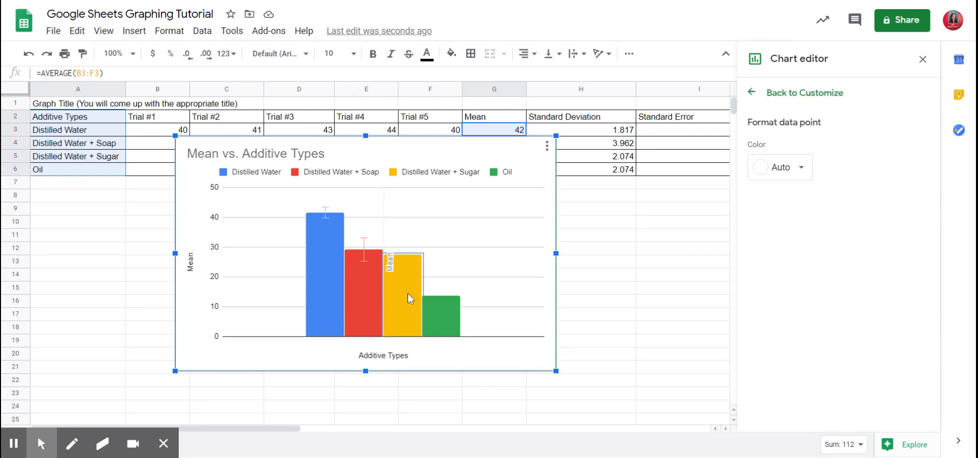
left_click(802, 168)
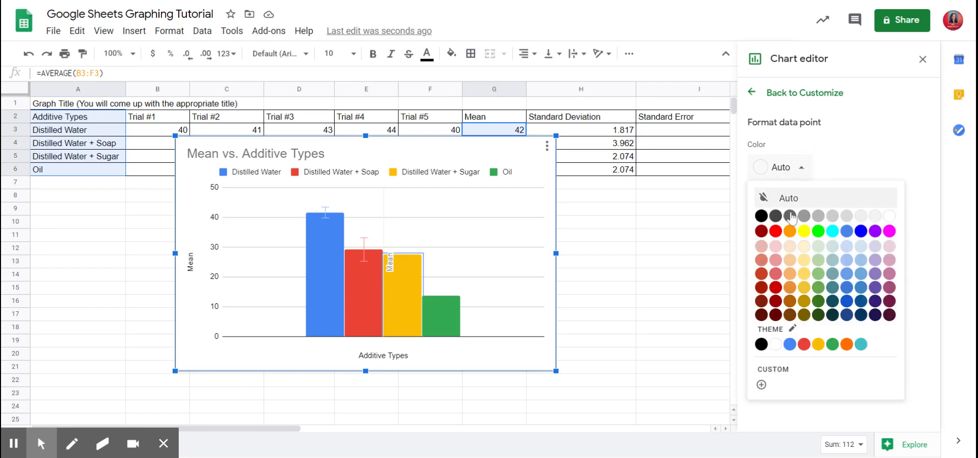
left_click(804, 232)
left_click(760, 96)
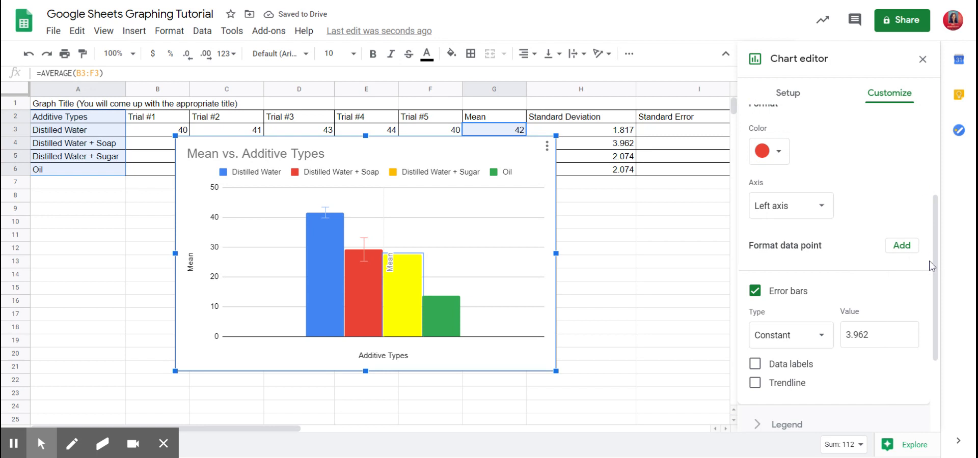
Switch the series settings to Distilled Water + Sugar and add error bars of type Constant.
left_click_drag(938, 279, 933, 165)
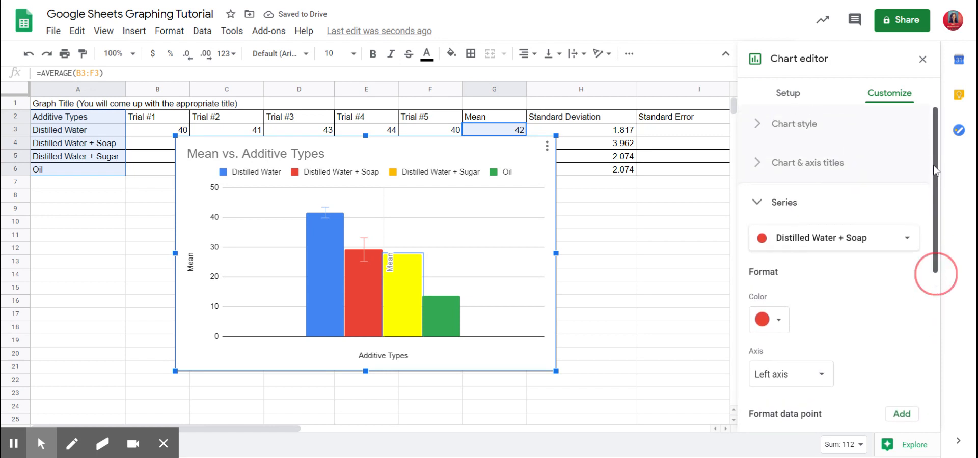
left_click(902, 249)
left_click(874, 256)
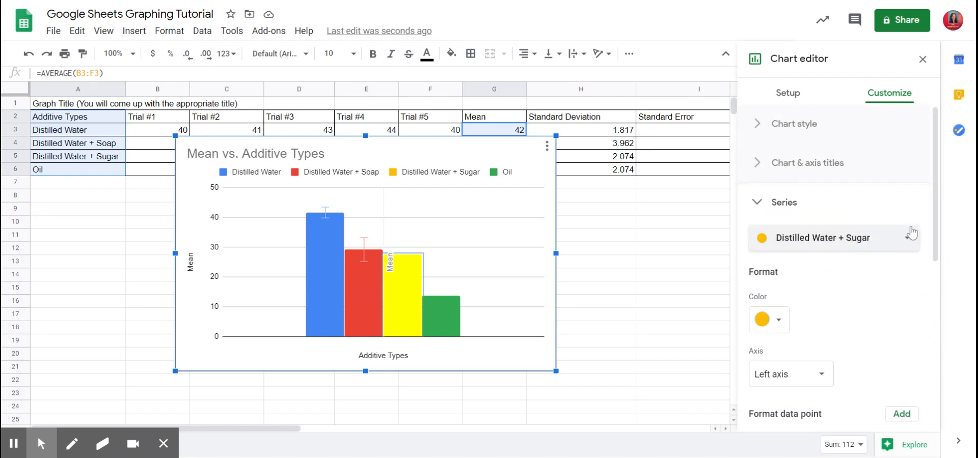
left_click_drag(937, 248, 936, 398)
left_click(756, 254)
left_click(820, 304)
left_click(804, 273)
Set the Distilled Water + Sugar error bar value to 2.074, and turn the error bars off and on again.
left_click(876, 300)
key("BackSpace")
key("BackSpace")
type("2")
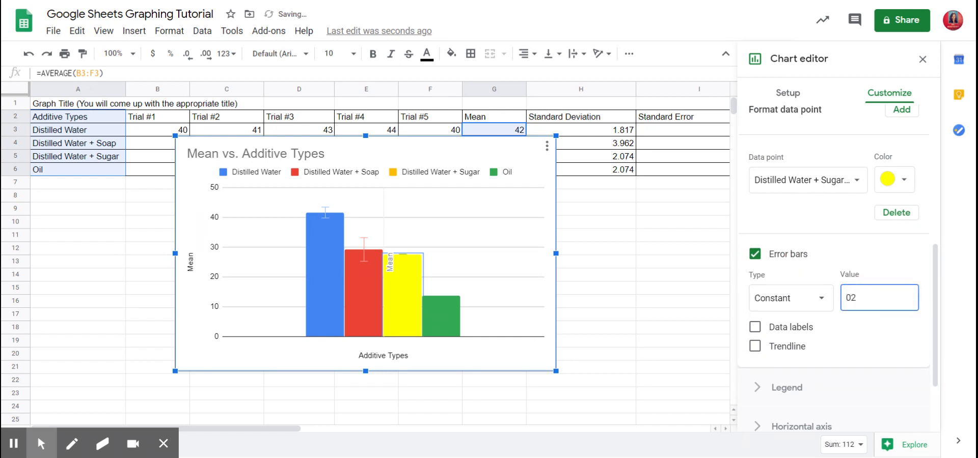
type(".074")
left_click(788, 254)
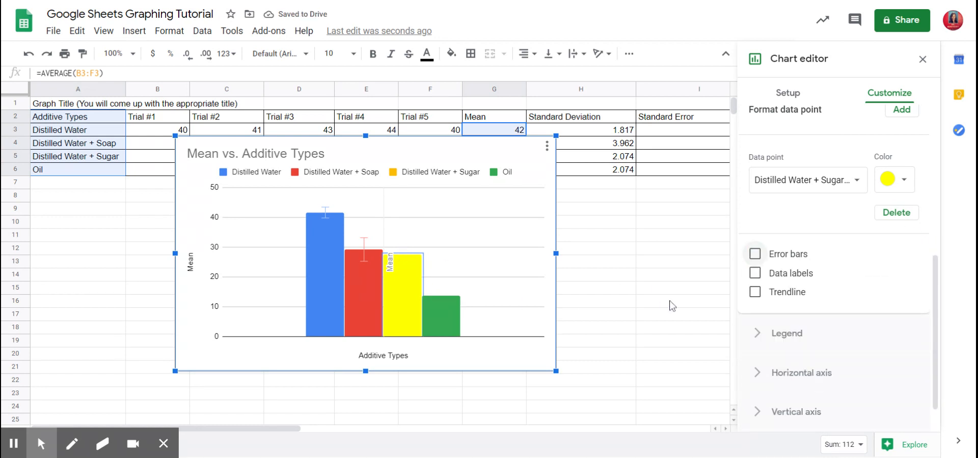
left_click(754, 254)
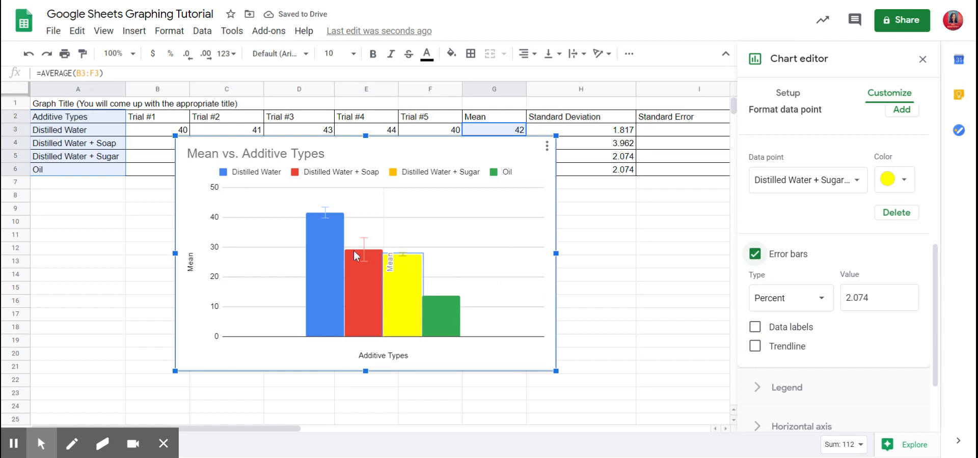
Switch the series settings to Oil and add error bars of type Constant.
left_click(447, 329)
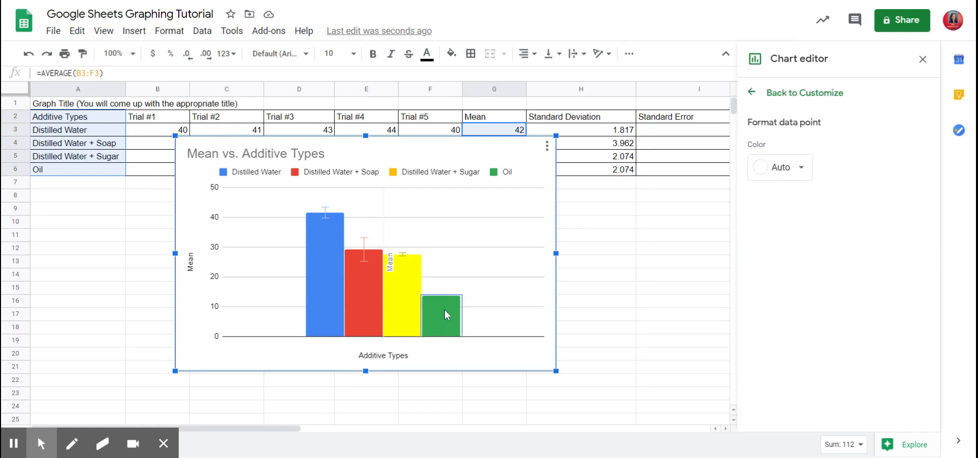
left_click(793, 94)
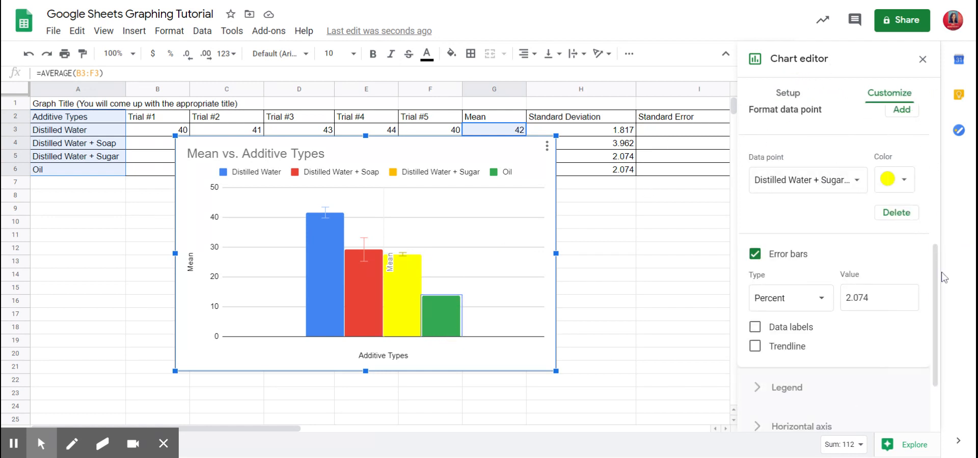
left_click(935, 314)
left_click_drag(935, 314, 932, 225)
left_click(872, 176)
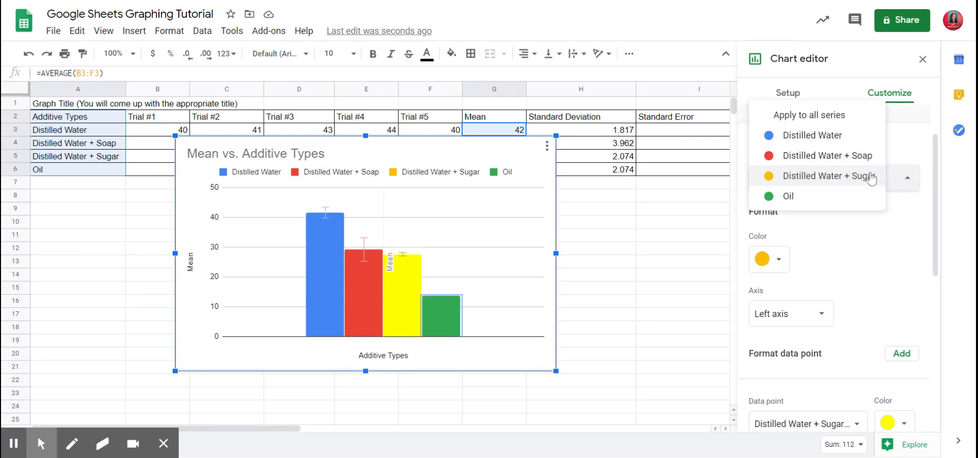
left_click(818, 198)
left_click_drag(936, 253, 931, 332)
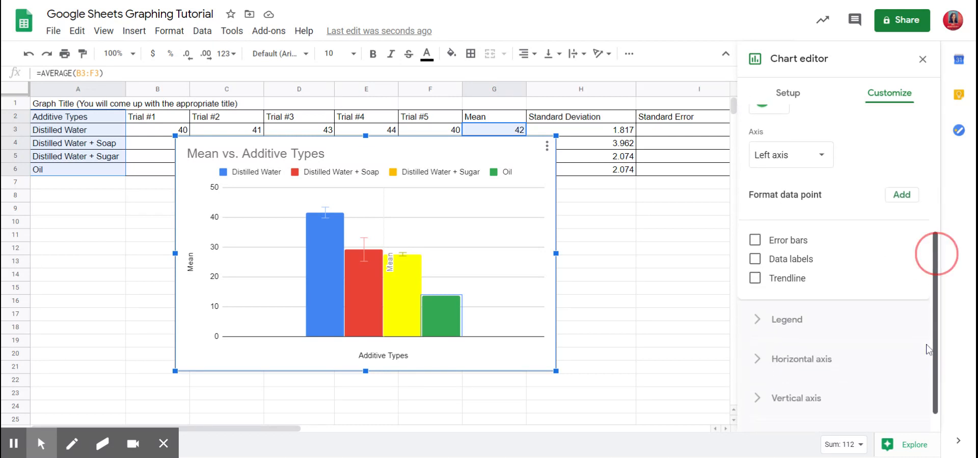
left_click(755, 241)
left_click(790, 284)
left_click(795, 261)
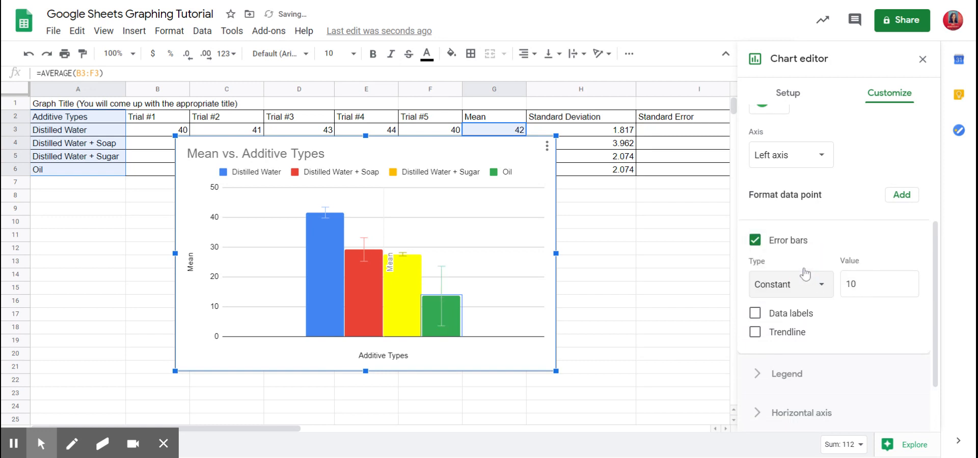
Set the Oil error bars to a constant value of 2.074.
left_click(880, 290)
key("BackSpace")
key("BackSpace")
type("02")
key("Left")
key("BackSpace")
key("Right")
type(".074")
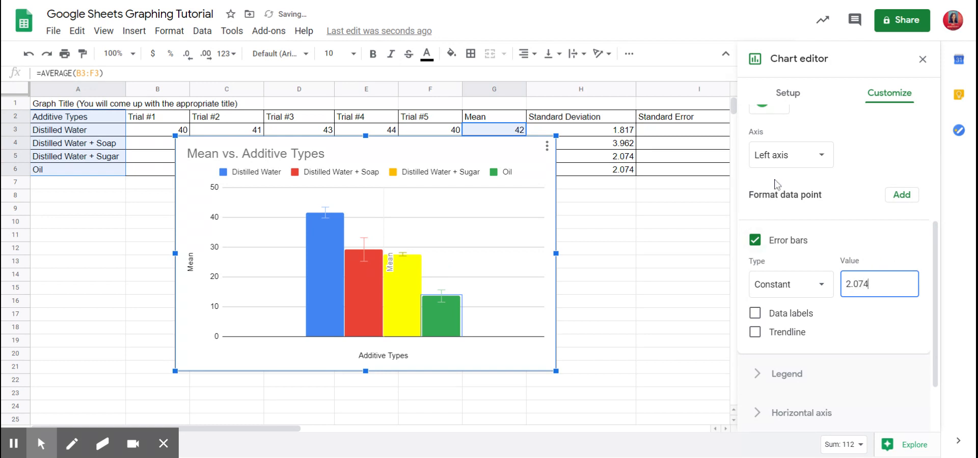
left_click(879, 260)
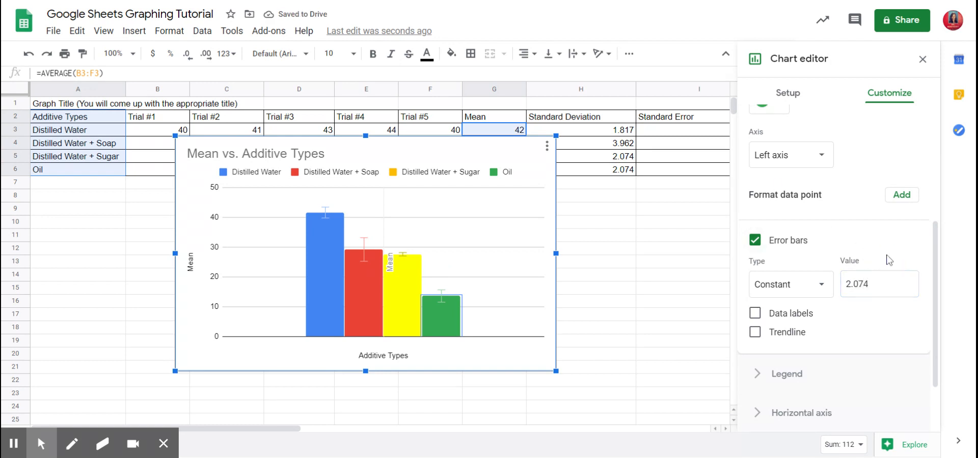